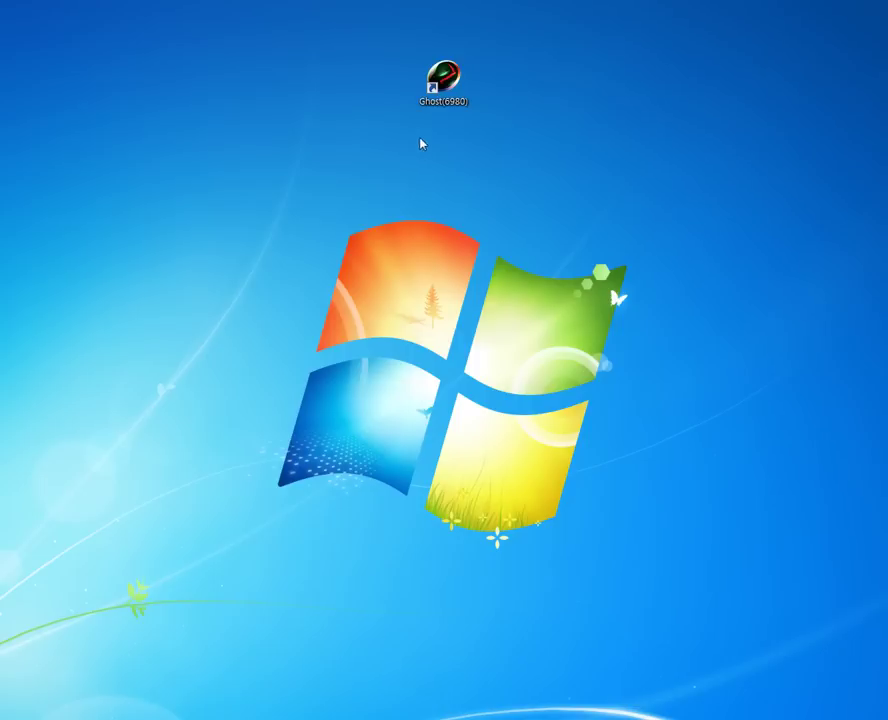
# Step: Open the Ghost mouse utility, look over its macro editing and sensitivity pages, and return to button assignment
pyautogui.doubleClick(446, 104)
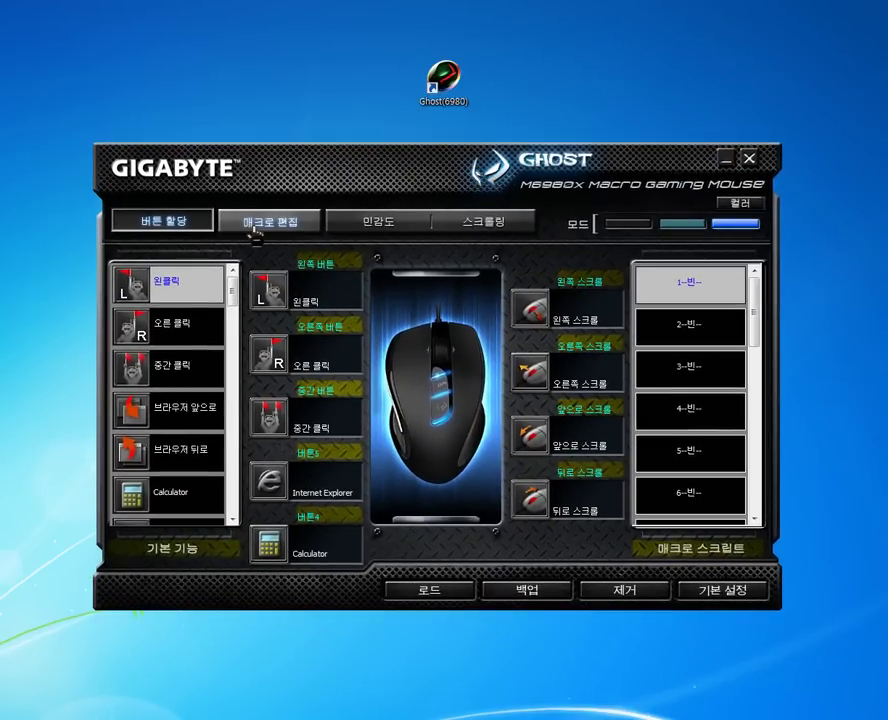
pyautogui.click(290, 224)
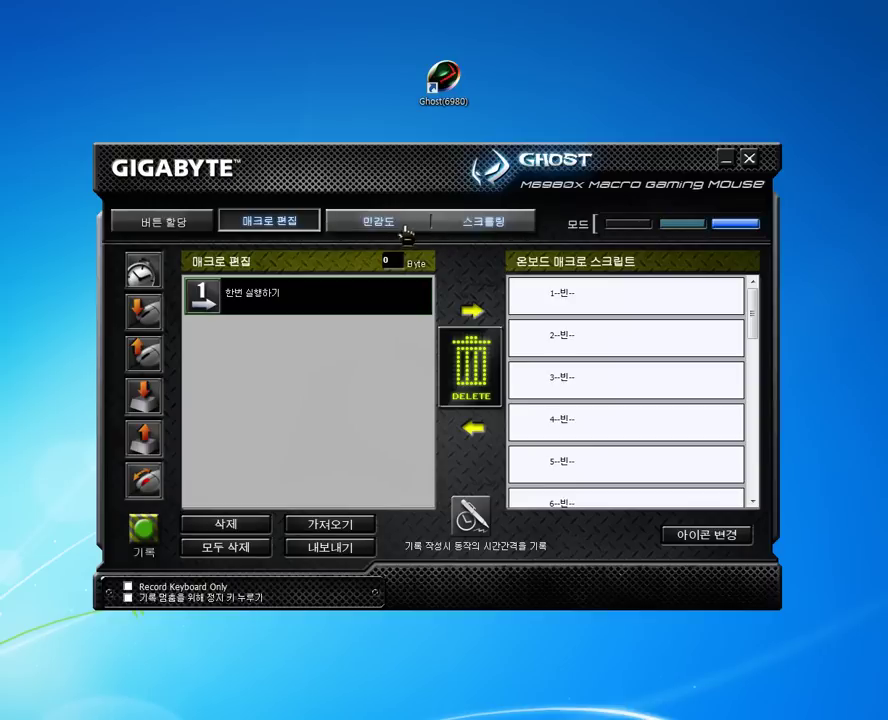
pyautogui.click(408, 228)
pyautogui.click(162, 228)
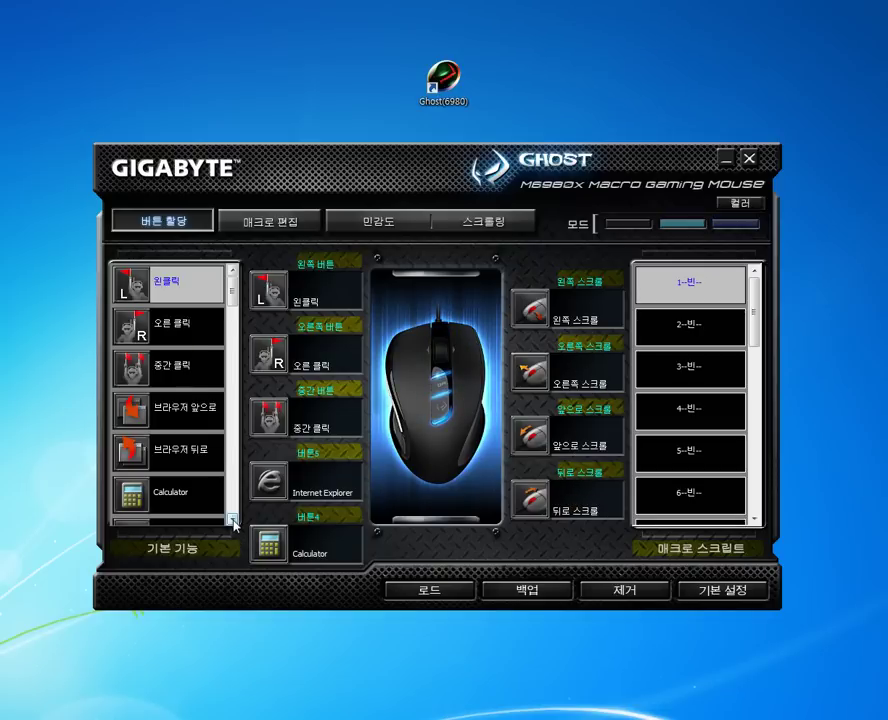
# Step: Review the full list of basic functions that can be assigned to the mouse buttons
pyautogui.scroll(-10, 233, 520)
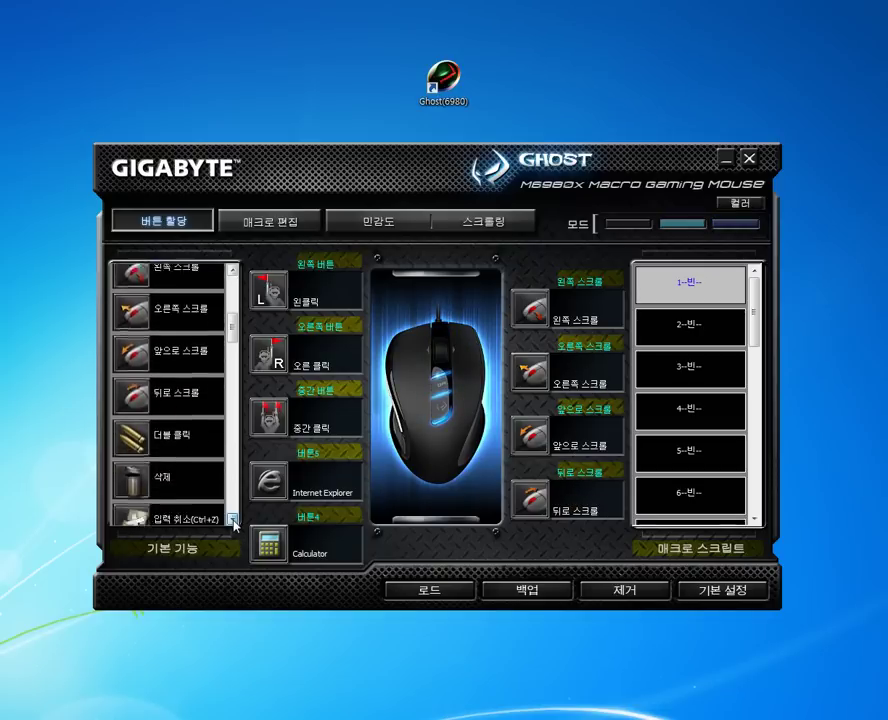
pyautogui.scroll(-9, 233, 520)
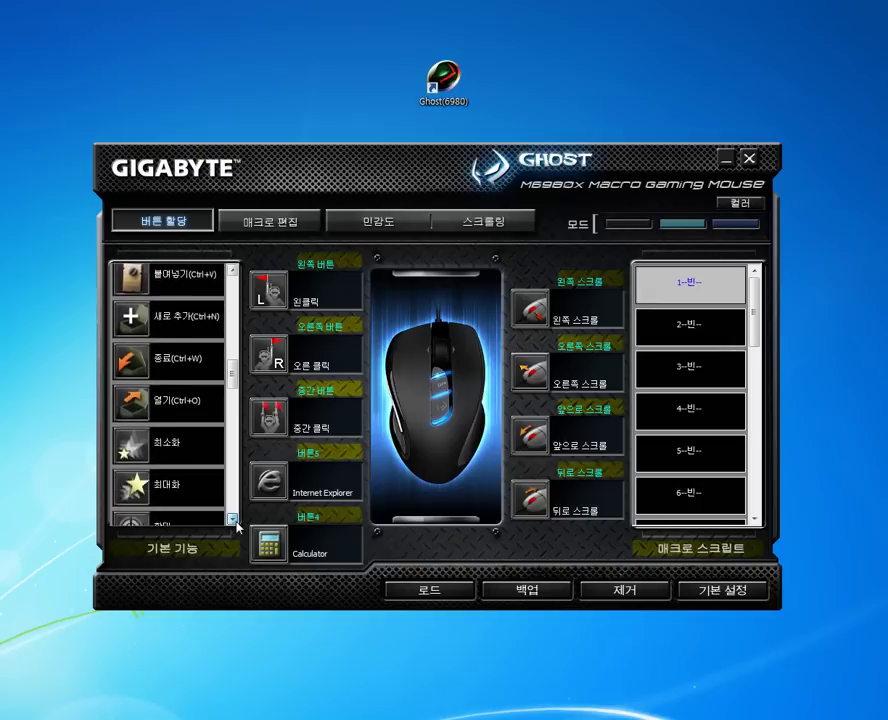
pyautogui.scroll(-9, 233, 520)
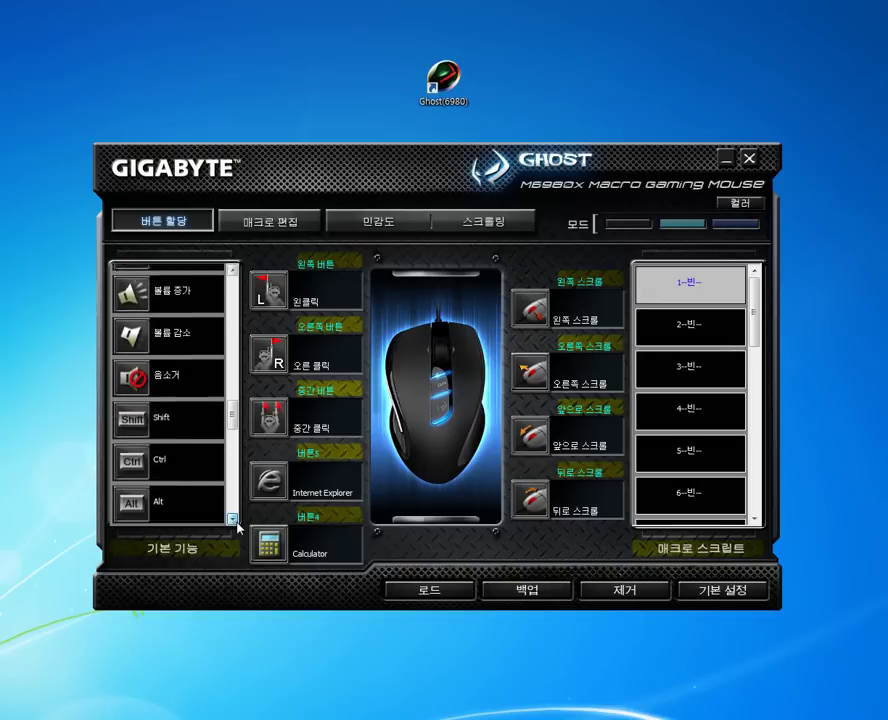
pyautogui.scroll(-8, 233, 520)
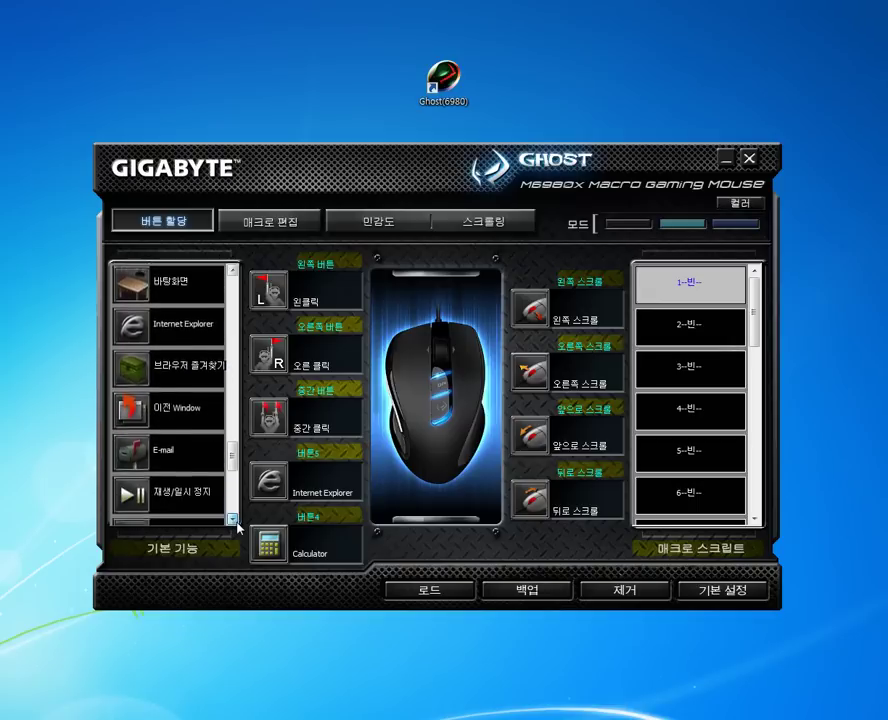
pyautogui.scroll(-8, 233, 520)
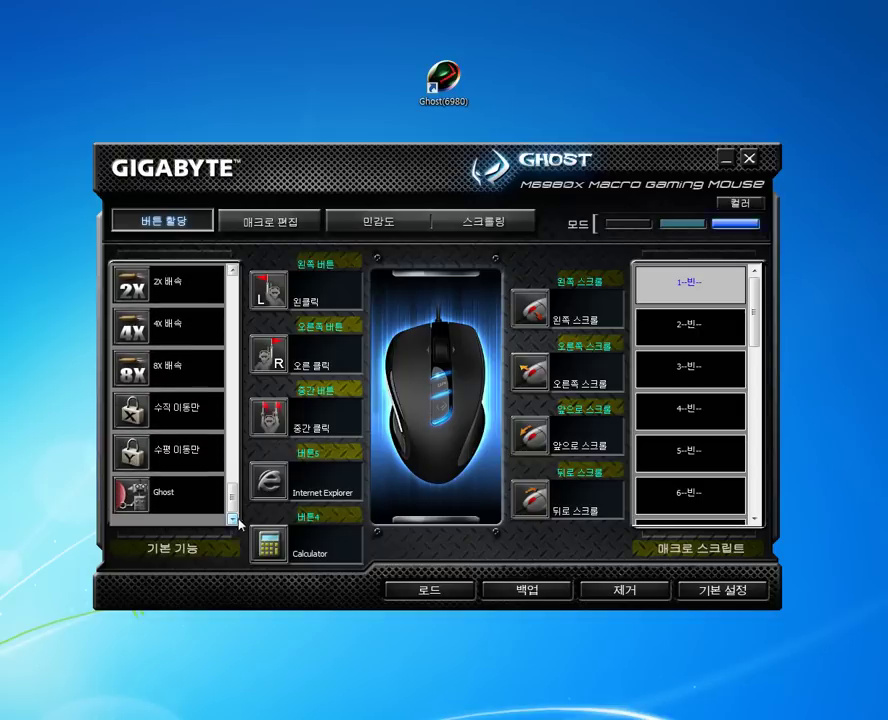
pyautogui.moveTo(238, 490); pyautogui.dragTo(234, 293)
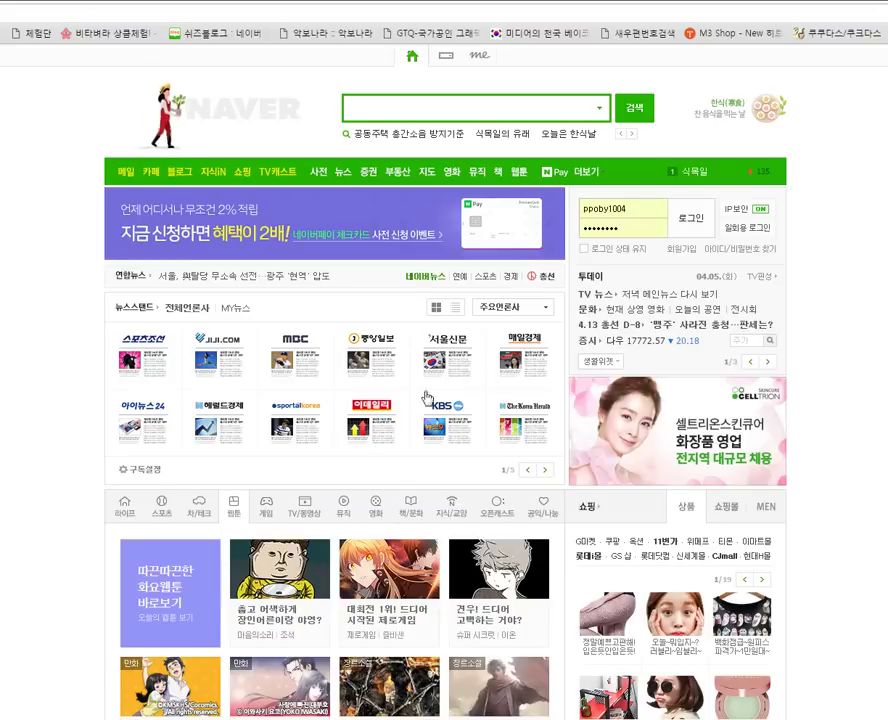
pyautogui.click(694, 218)
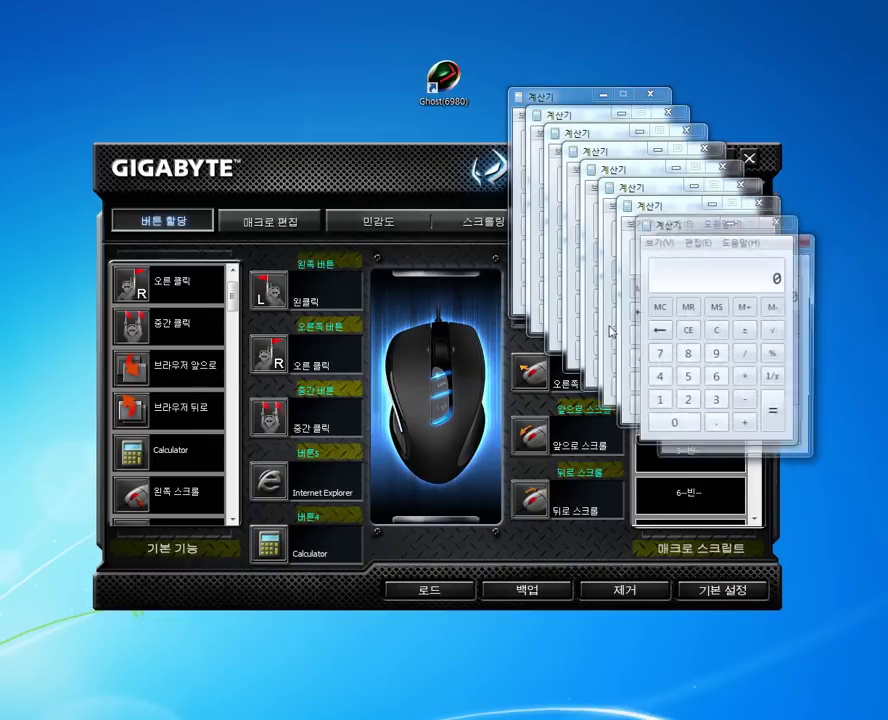
# Step: Close all the open Calculator windows covering the mouse settings
pyautogui.click(794, 239)
pyautogui.click(776, 220)
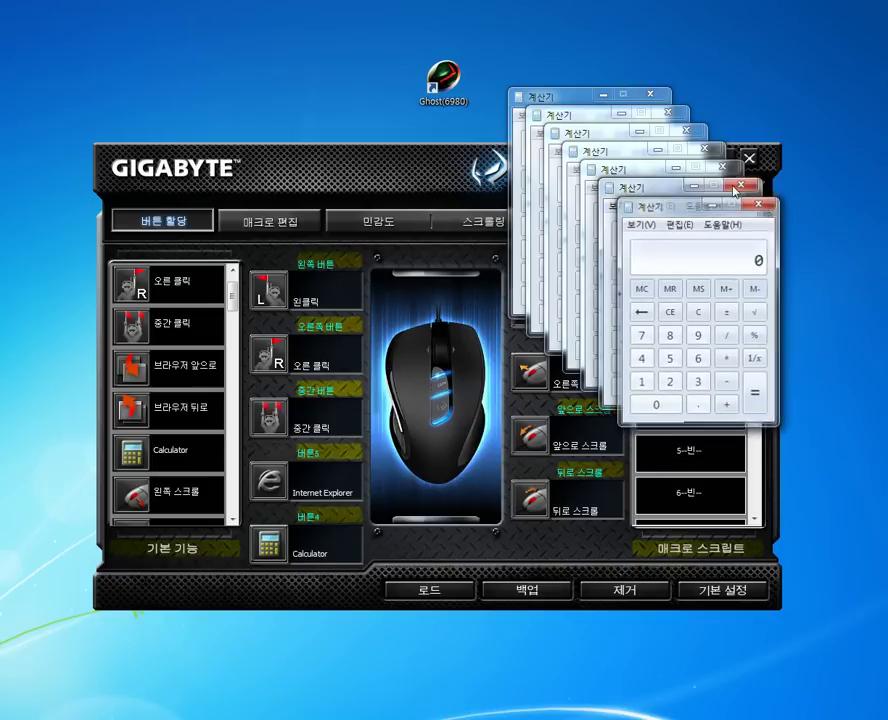
pyautogui.click(758, 202)
pyautogui.click(740, 184)
pyautogui.click(722, 166)
pyautogui.click(704, 148)
pyautogui.click(688, 131)
pyautogui.click(670, 113)
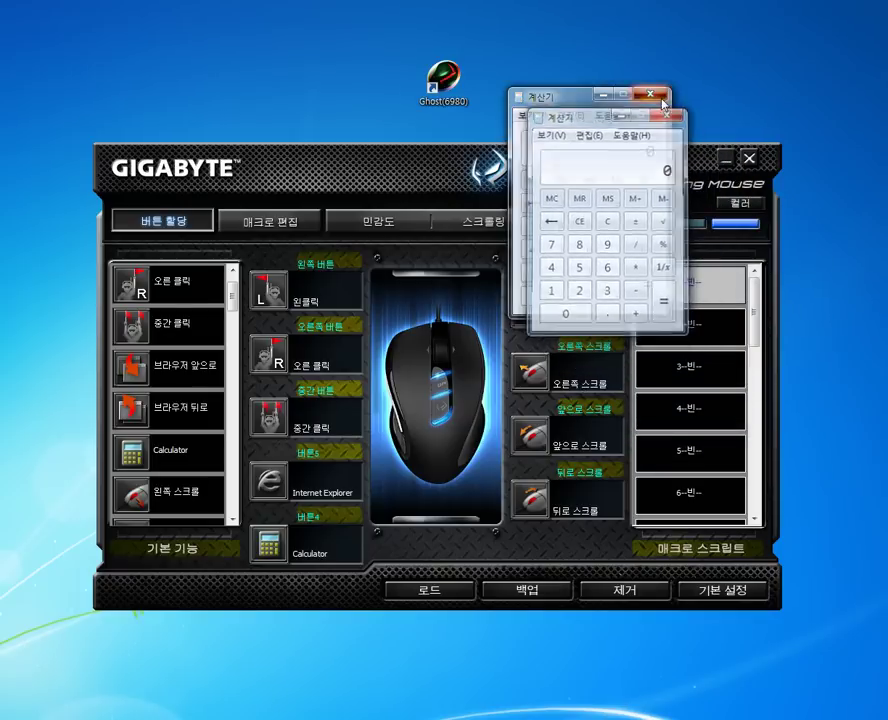
pyautogui.click(652, 95)
pyautogui.moveTo(723, 34); pyautogui.dragTo(703, 75)
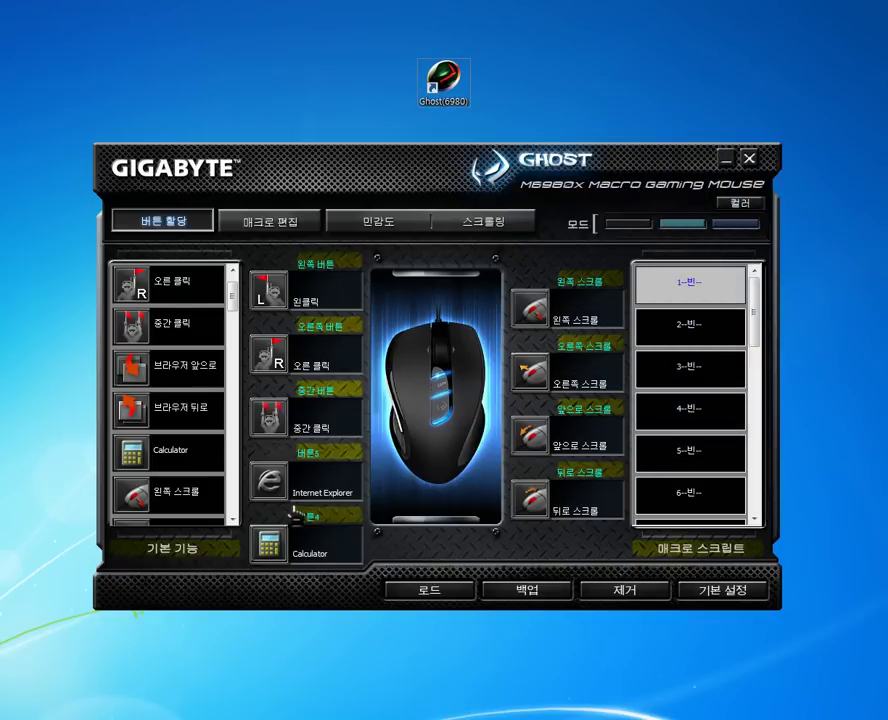
# Step: Assign browser forward to the middle button, browser back to button 5 and middle click to button 4
pyautogui.click(150, 374)
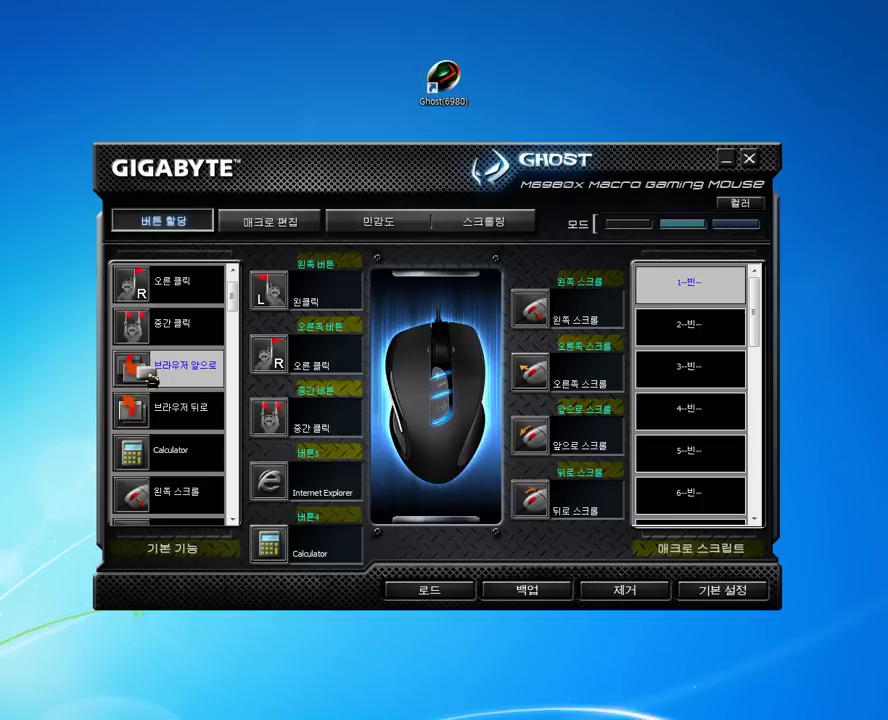
pyautogui.moveTo(146, 380); pyautogui.dragTo(258, 400)
pyautogui.click(145, 423)
pyautogui.moveTo(145, 425); pyautogui.dragTo(262, 478)
pyautogui.moveTo(170, 325); pyautogui.dragTo(266, 540)
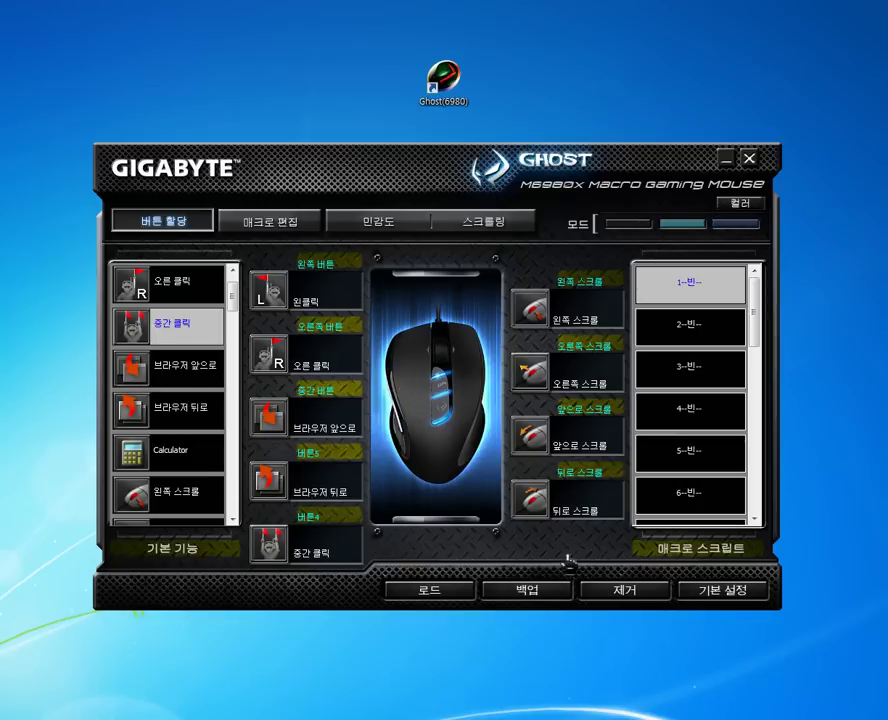
# Step: Reset the mouse button assignments to their default settings
pyautogui.click(716, 598)
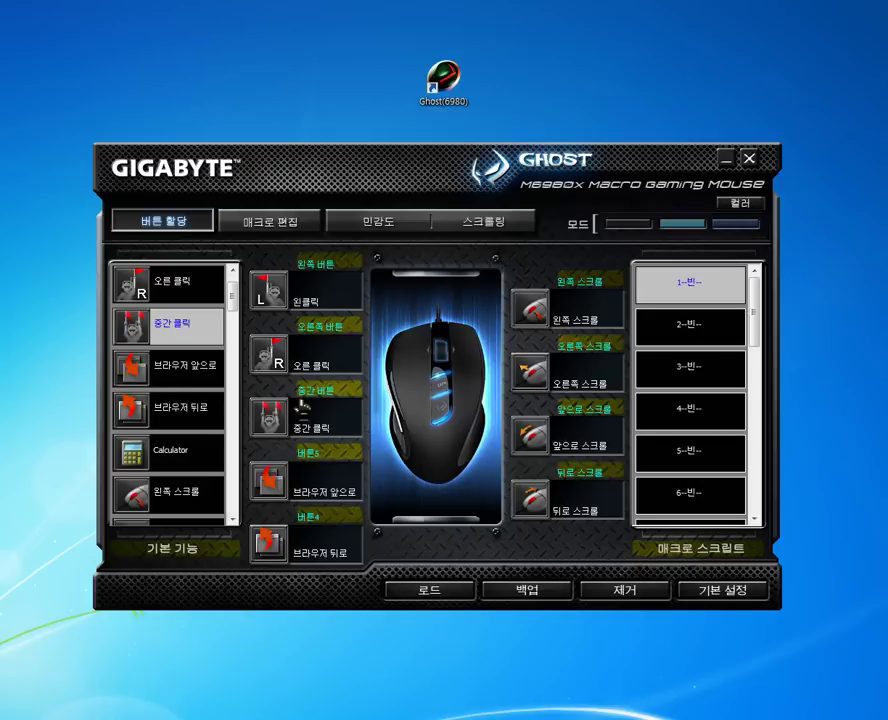
pyautogui.scroll(1, 224, 406)
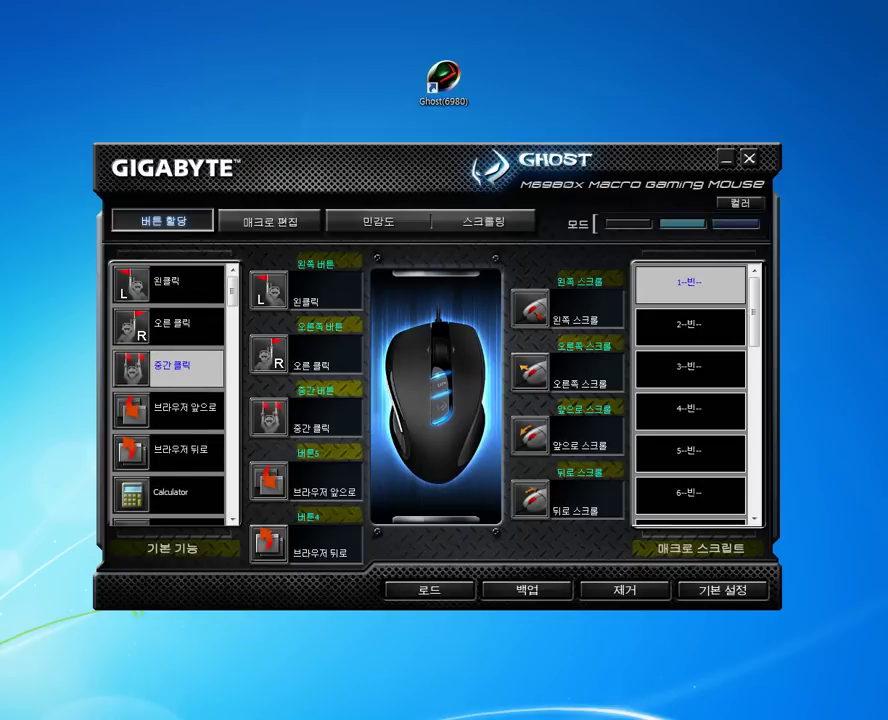
# Step: Move the color palette above the settings window and set the third mode's light color to white
pyautogui.click(740, 202)
pyautogui.moveTo(536, 250); pyautogui.dragTo(424, 80)
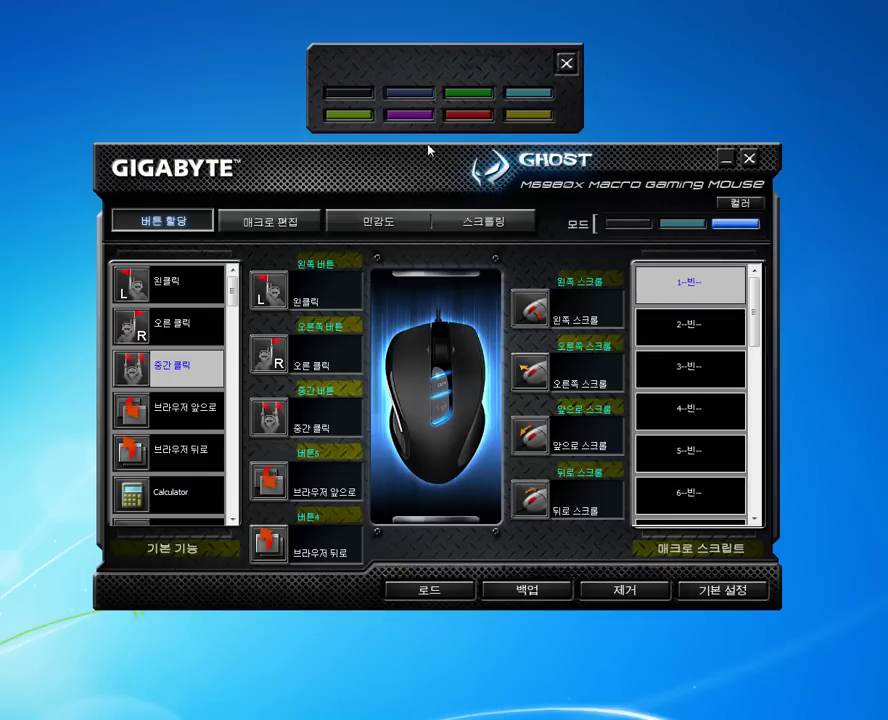
pyautogui.click(355, 94)
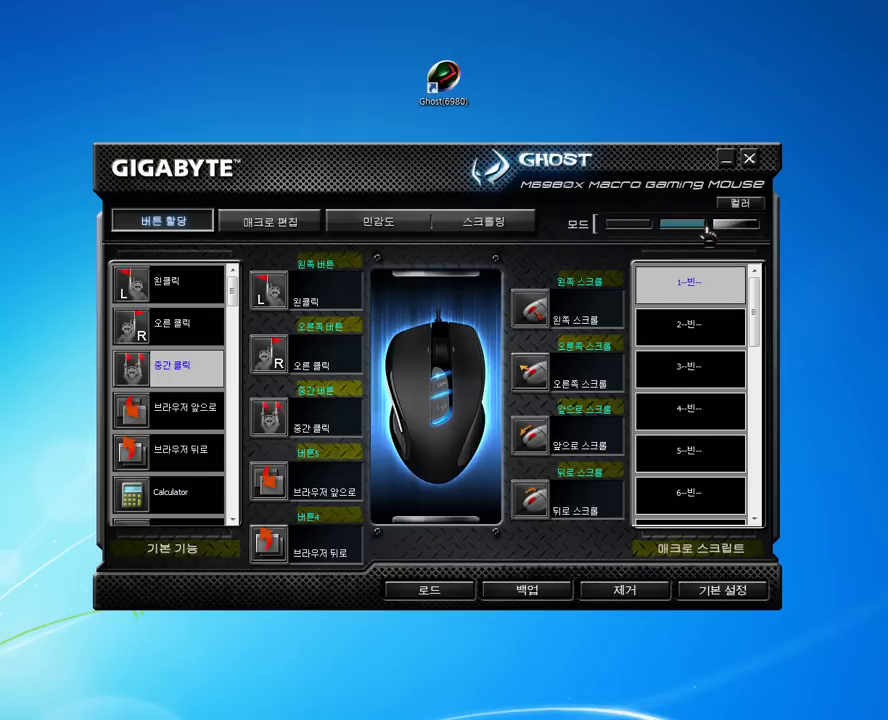
# Step: Set the second mode's light color to green and the third mode's light color to yellow
pyautogui.click(740, 202)
pyautogui.click(458, 118)
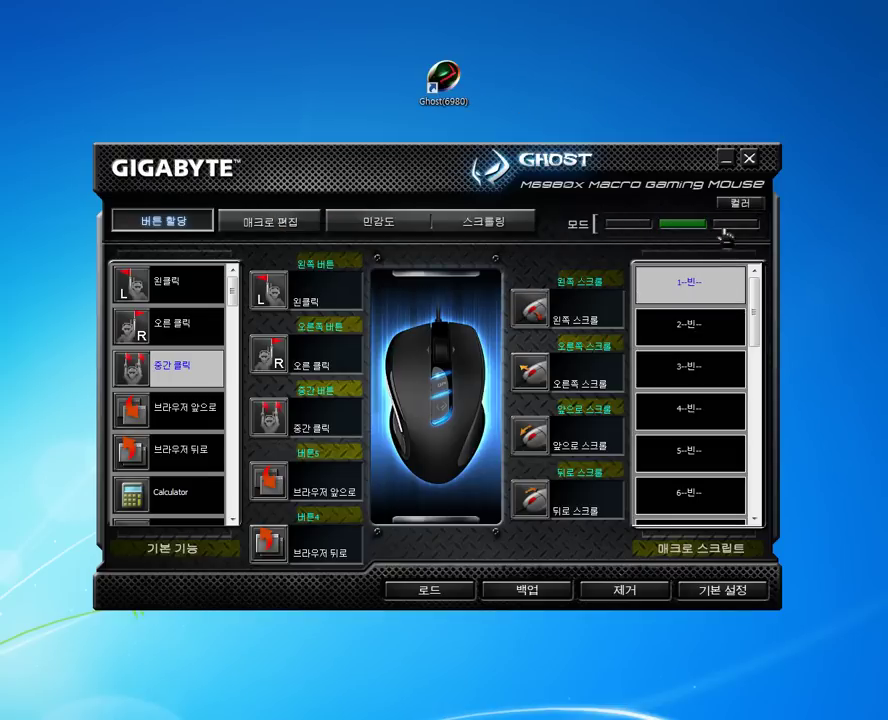
pyautogui.click(740, 202)
pyautogui.click(535, 115)
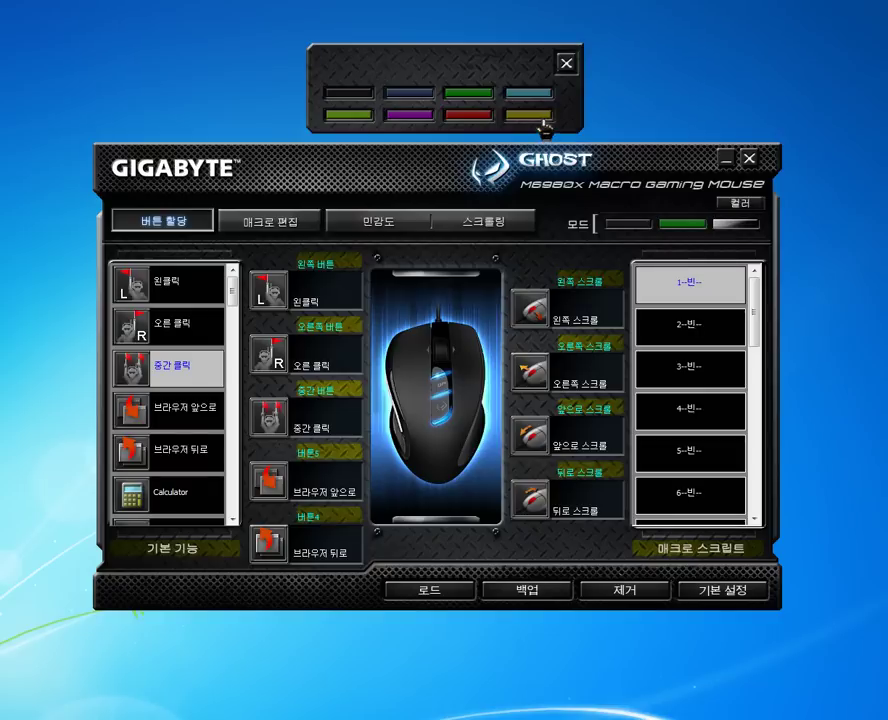
# Step: In the first mode, assign Calculator to both button 5 and button 4
pyautogui.click(618, 226)
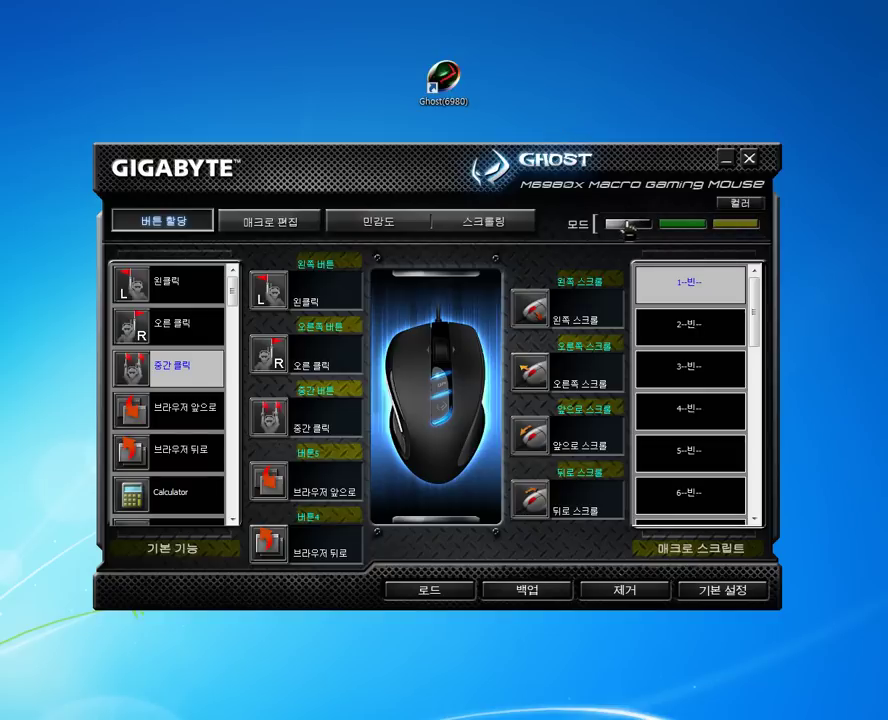
pyautogui.moveTo(160, 492); pyautogui.dragTo(243, 486)
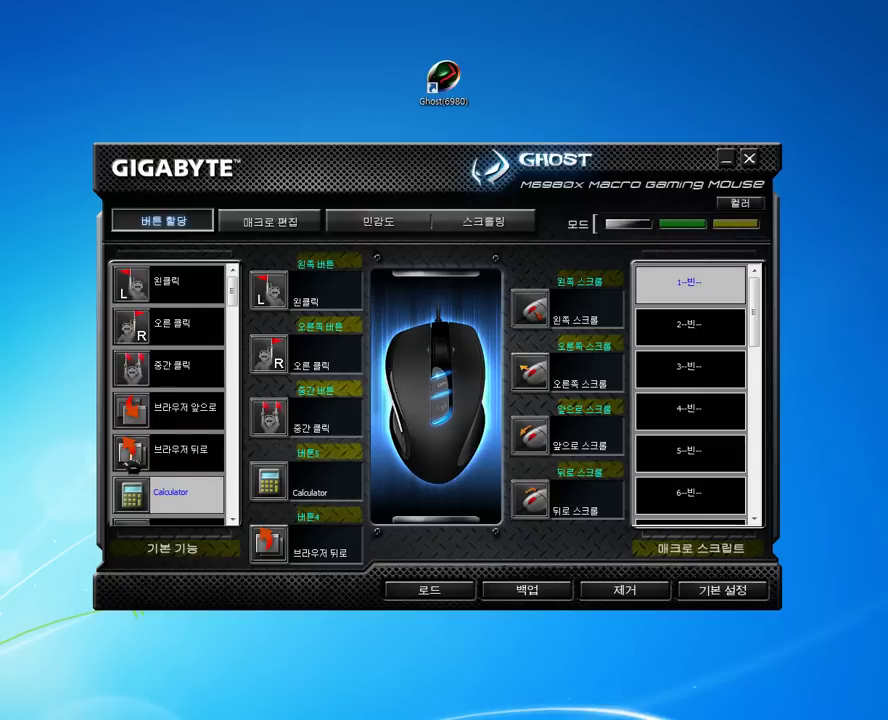
pyautogui.moveTo(142, 482); pyautogui.dragTo(303, 555)
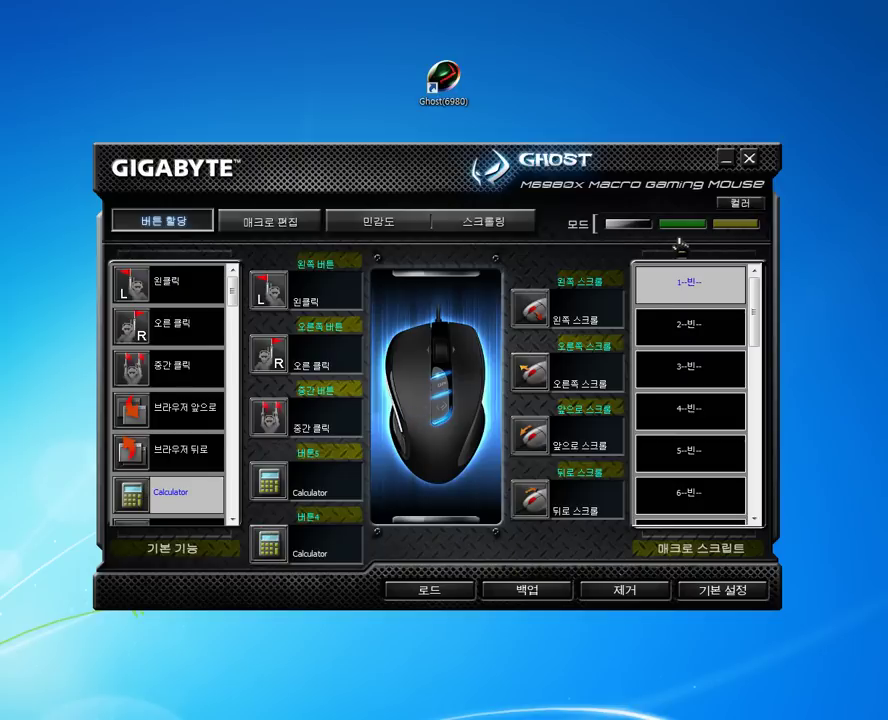
# Step: In the green second mode, assign the double-click function to button 5 and button 4
pyautogui.click(685, 230)
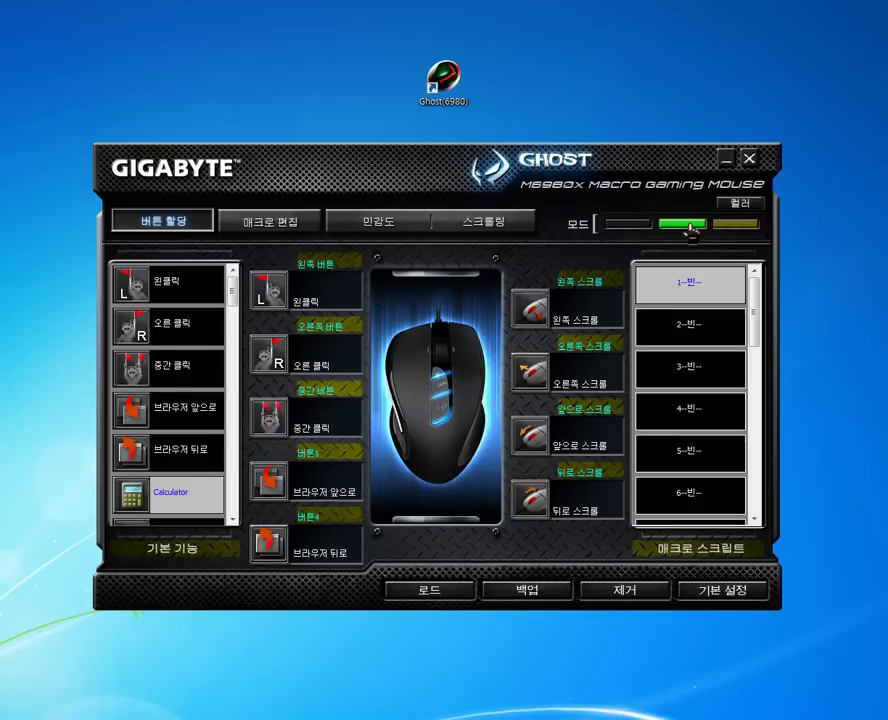
pyautogui.click(235, 518)
pyautogui.moveTo(134, 500); pyautogui.dragTo(268, 482)
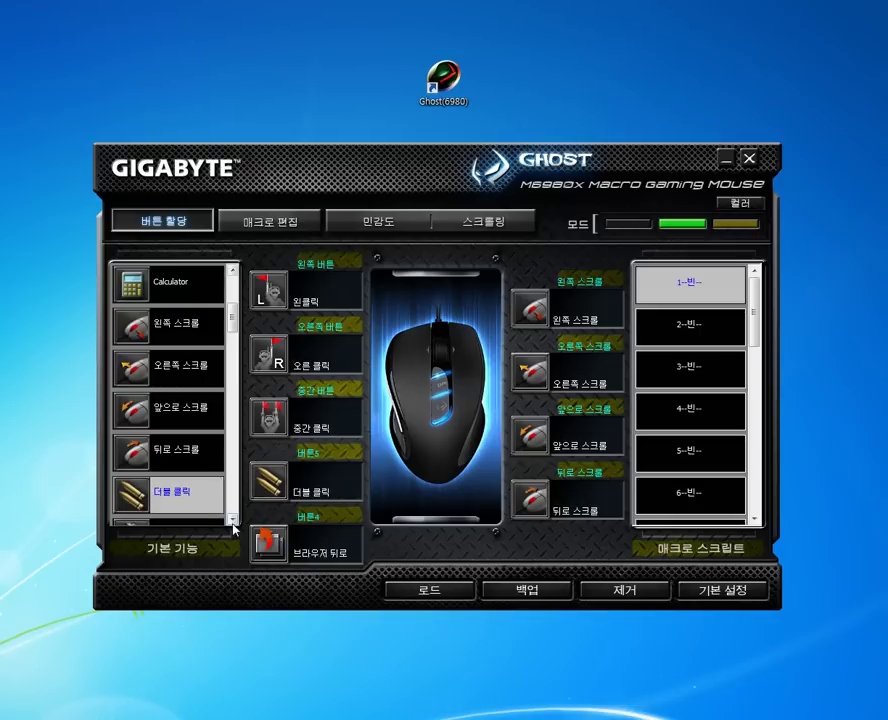
pyautogui.moveTo(138, 505); pyautogui.dragTo(268, 545)
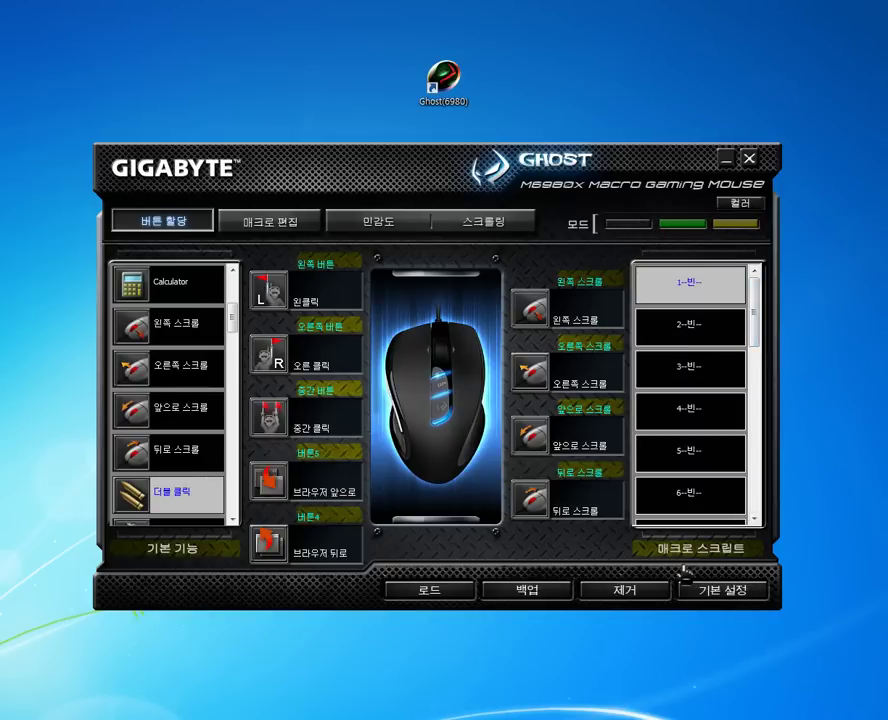
# Step: Set the third DPI level's X and Y sensitivity to 3960 dpi, and select the second DPI level
pyautogui.click(393, 234)
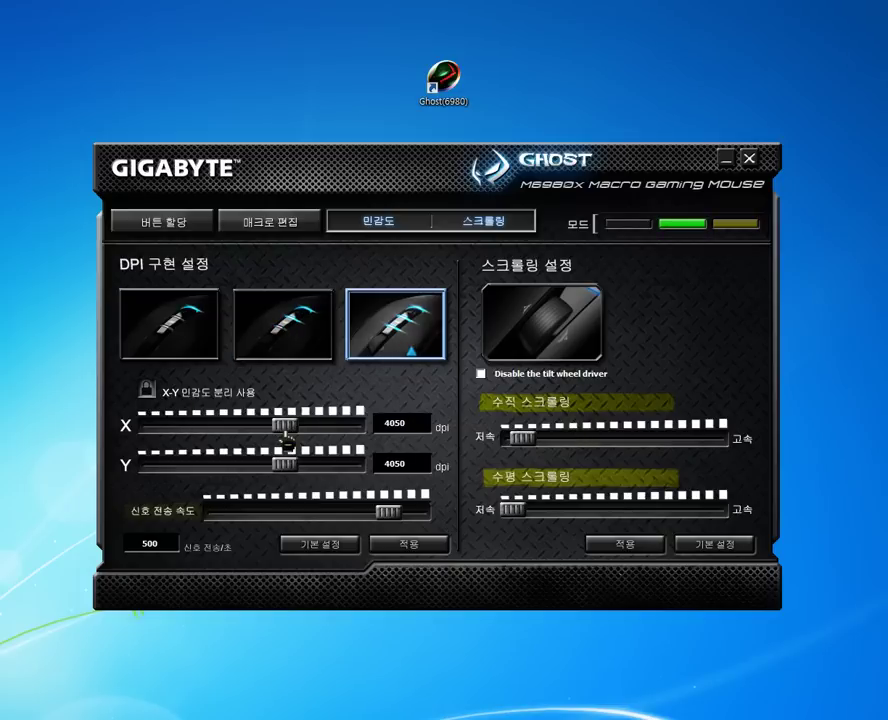
pyautogui.moveTo(284, 437); pyautogui.dragTo(356, 425)
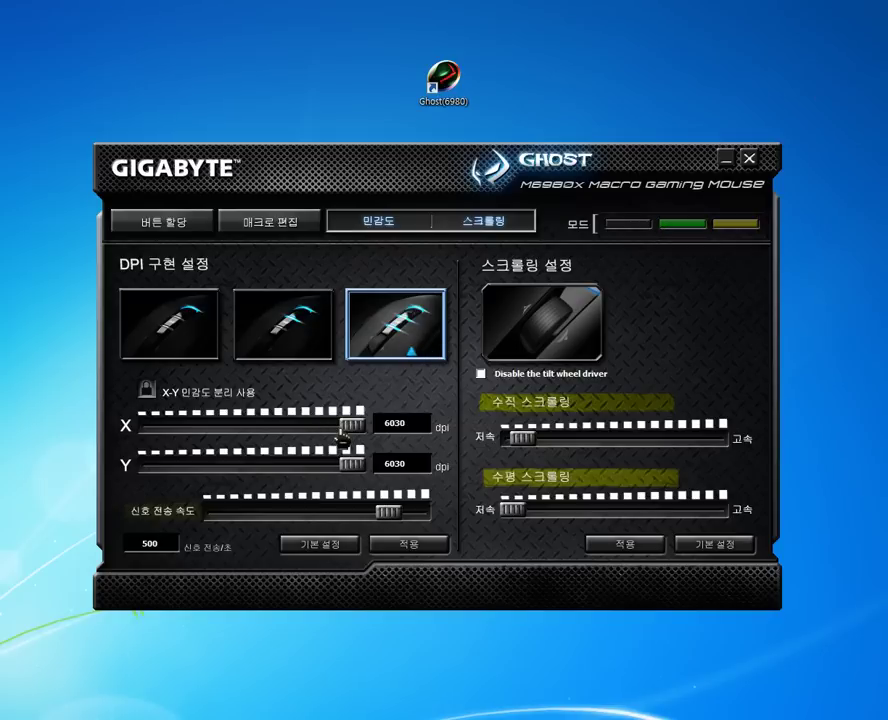
pyautogui.moveTo(343, 440); pyautogui.dragTo(272, 448)
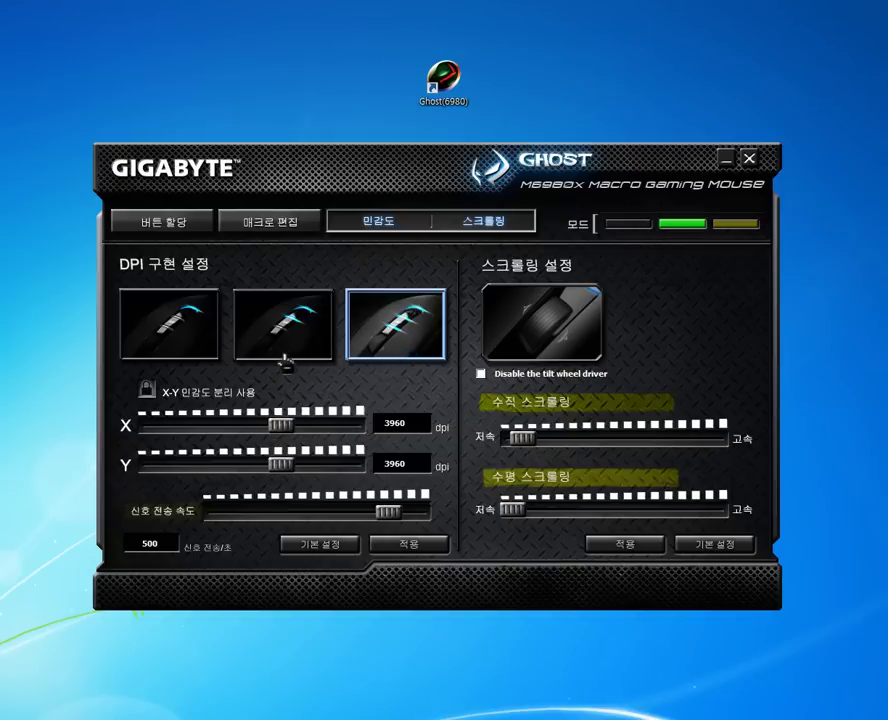
pyautogui.click(286, 360)
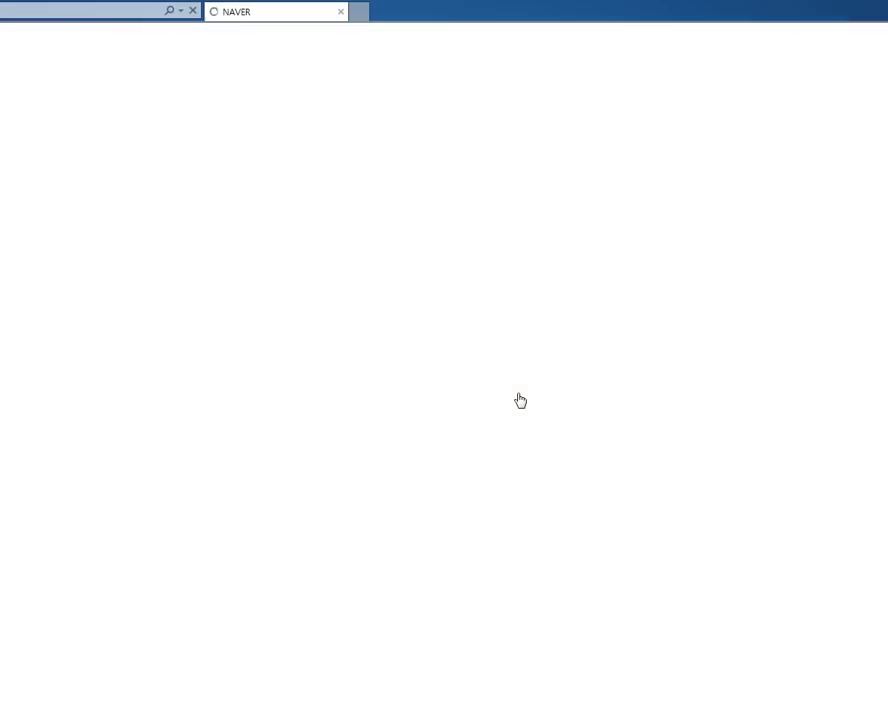
# Step: Test vertical scrolling on the Naver home page, moving down and up the page repeatedly
pyautogui.scroll(-1, 540, 375)
pyautogui.scroll(1, 533, 378)
pyautogui.scroll(-1, 533, 378)
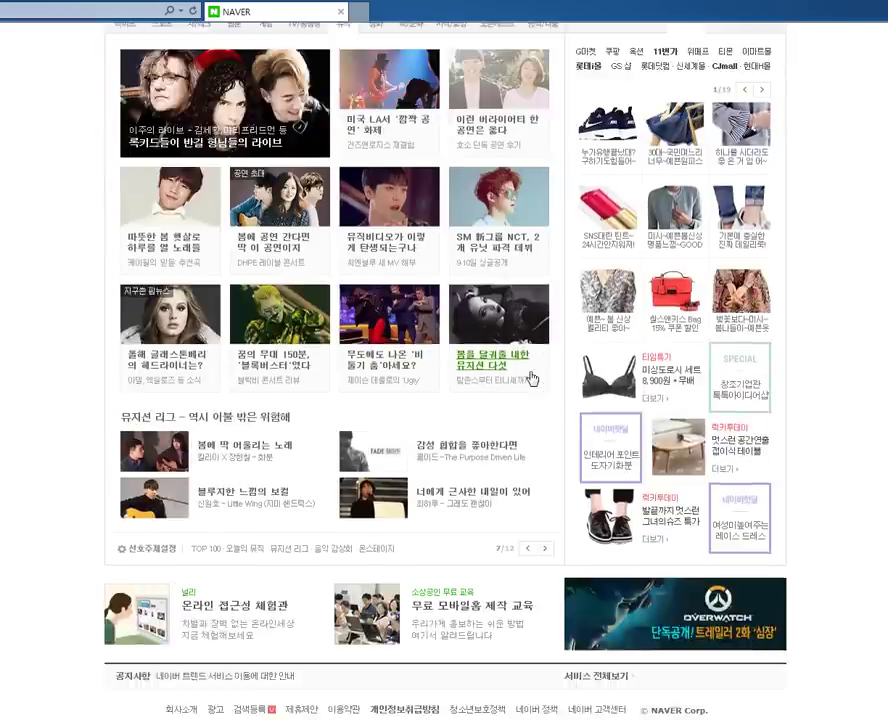
pyautogui.scroll(1, 533, 378)
pyautogui.scroll(-1, 533, 378)
pyautogui.scroll(1, 533, 378)
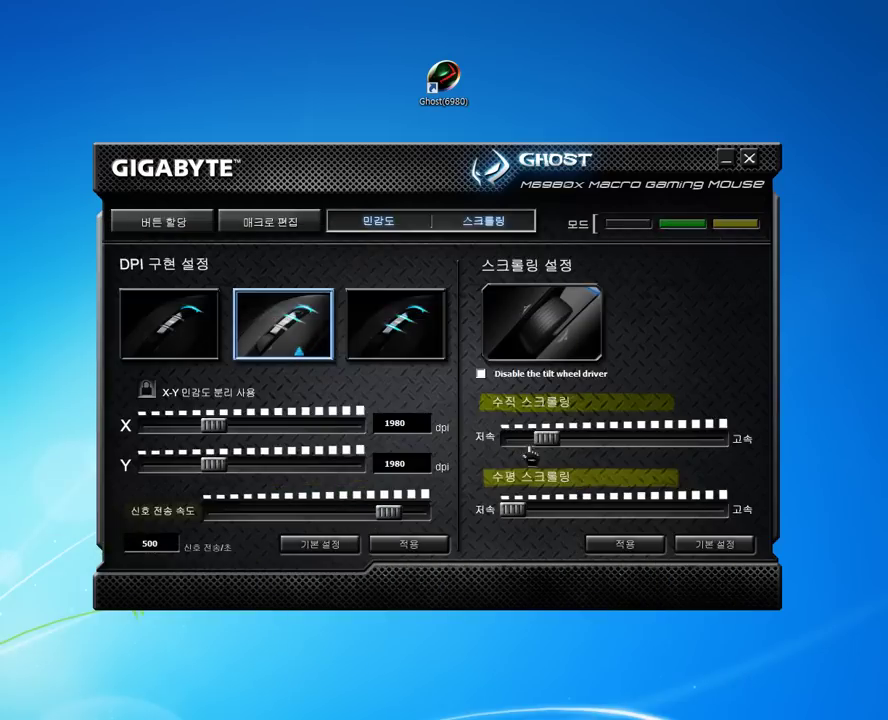
# Step: Lower the vertical scrolling speed to near its slowest setting and shift the settings window slightly
pyautogui.moveTo(528, 442); pyautogui.dragTo(511, 467)
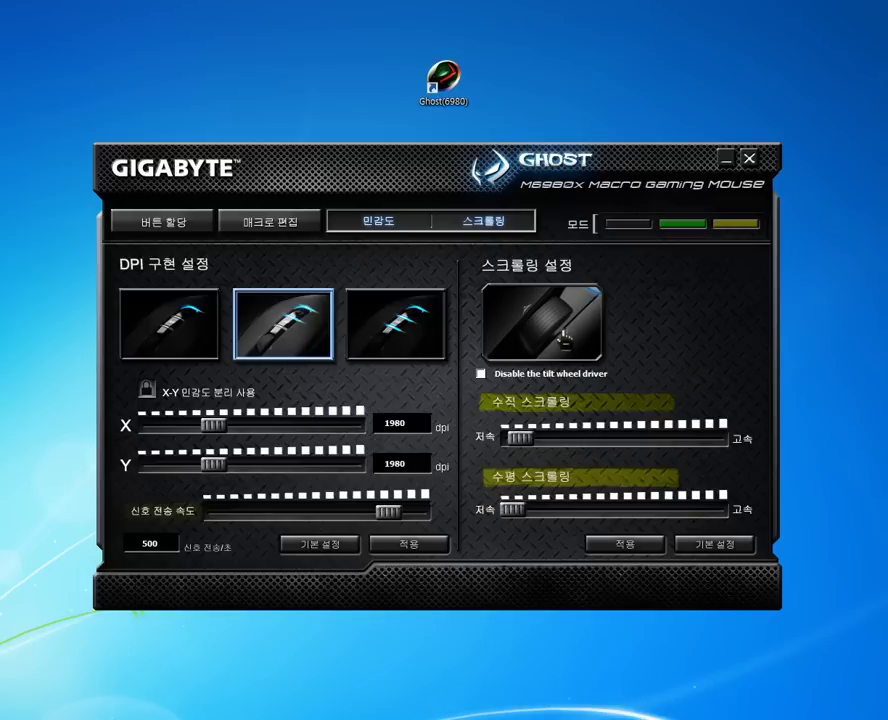
pyautogui.moveTo(559, 341); pyautogui.dragTo(565, 331)
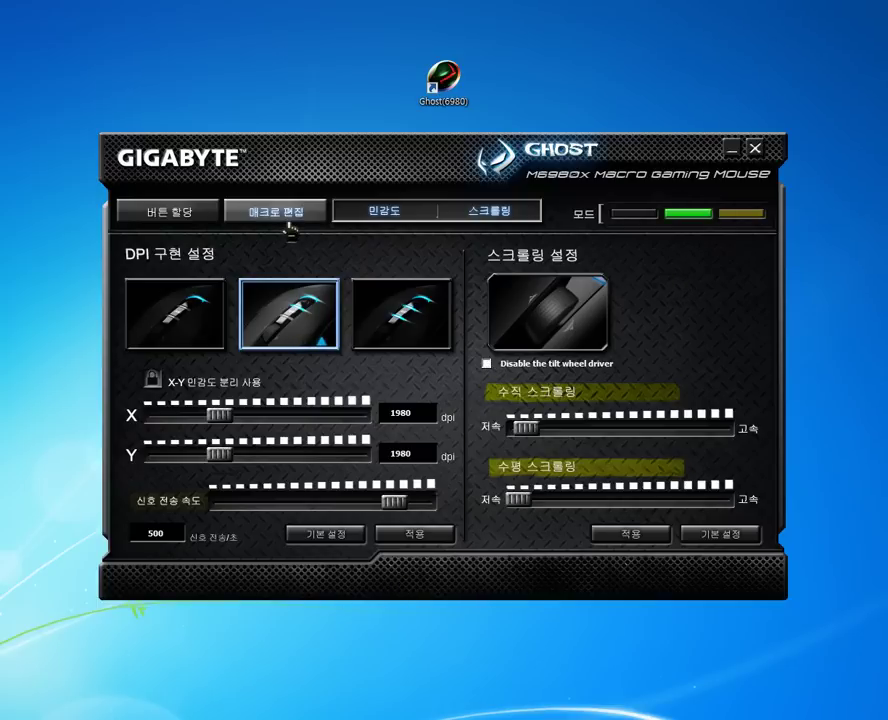
# Step: Open the macro editor and cycle the macro's execution mode through loop mode and firing mode, ending on run once (한번 실행하기)
pyautogui.click(290, 212)
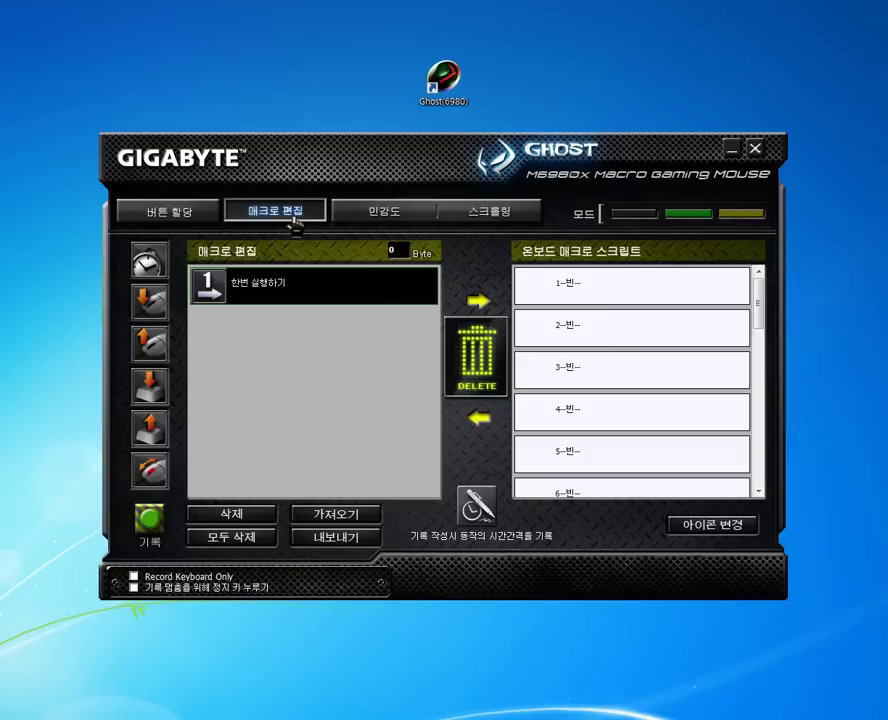
pyautogui.click(212, 292)
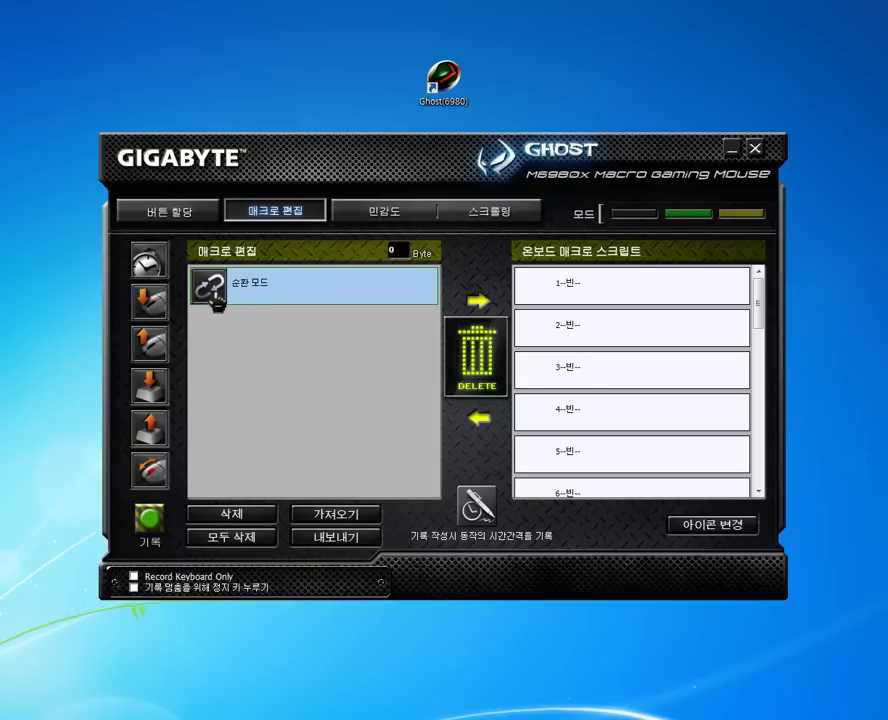
pyautogui.click(213, 300)
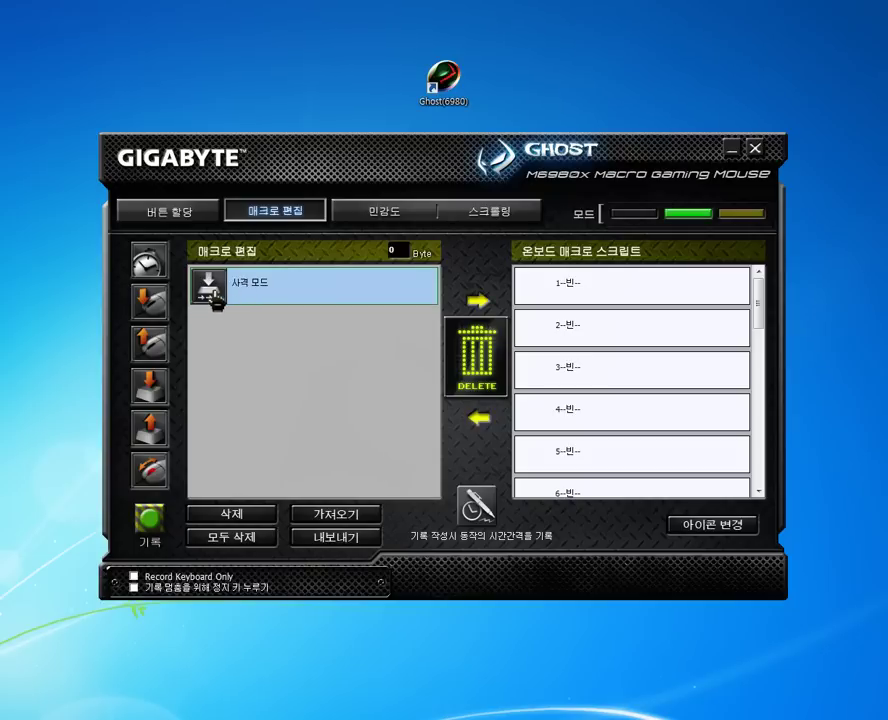
pyautogui.click(213, 300)
pyautogui.click(213, 300)
pyautogui.click(213, 300)
pyautogui.click(213, 300)
pyautogui.click(213, 300)
pyautogui.click(213, 300)
pyautogui.click(213, 300)
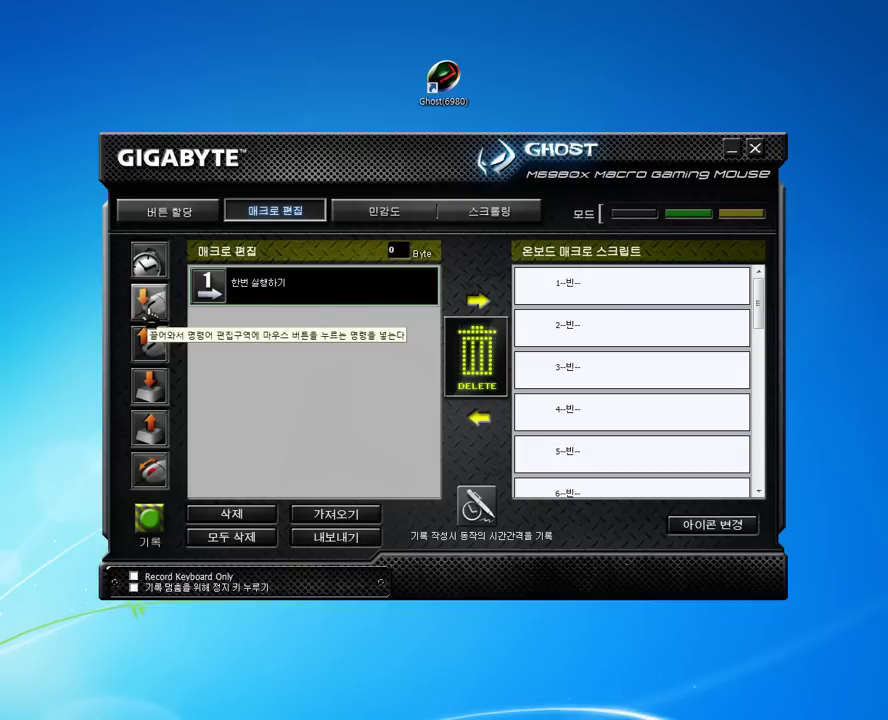
# Step: Add a press command and a release command for the right mouse button to the macro
pyautogui.moveTo(148, 305); pyautogui.dragTo(211, 341)
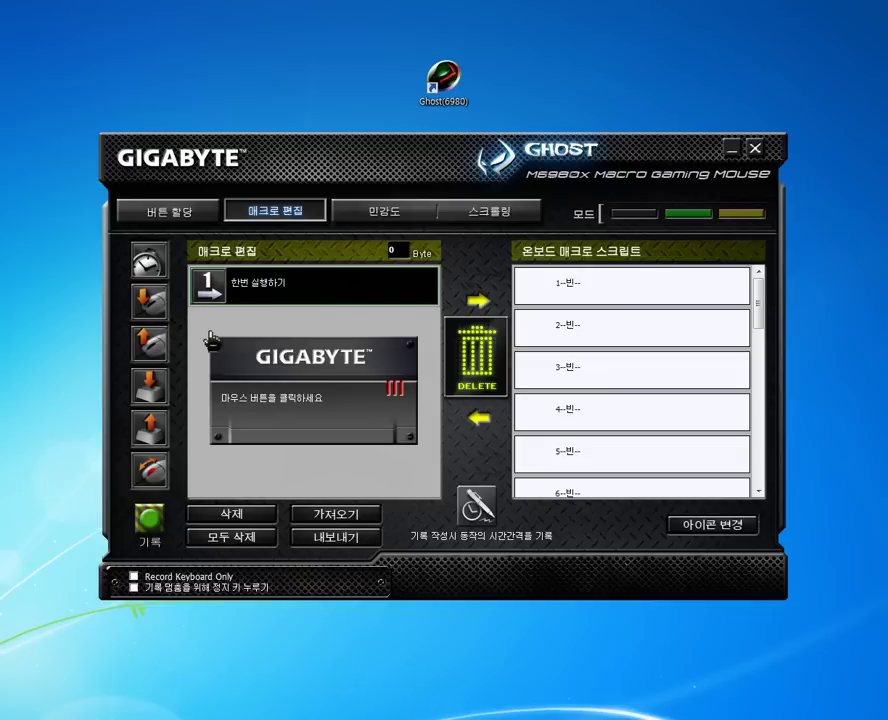
pyautogui.rightClick(318, 434)
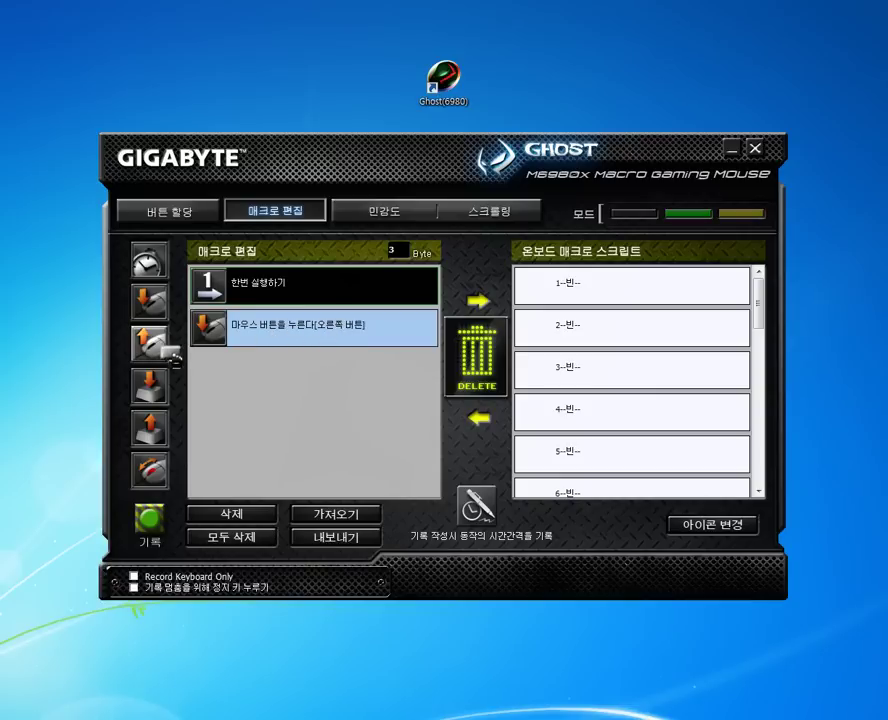
pyautogui.moveTo(155, 345); pyautogui.dragTo(252, 394)
pyautogui.rightClick(275, 407)
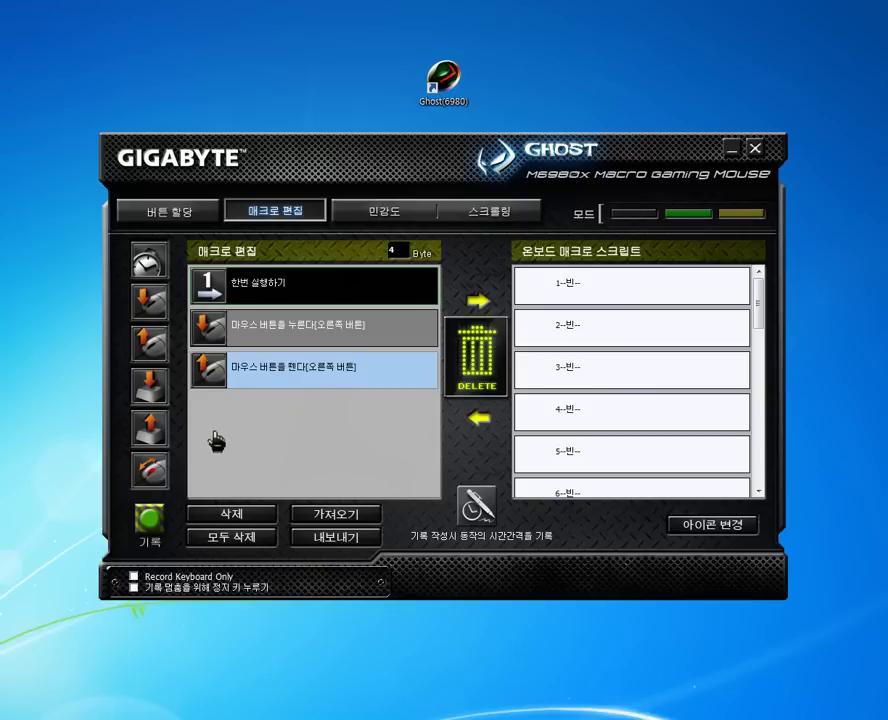
# Step: Add press and release commands for the H key, and delete all commands from the macro
pyautogui.moveTo(149, 385); pyautogui.dragTo(285, 427)
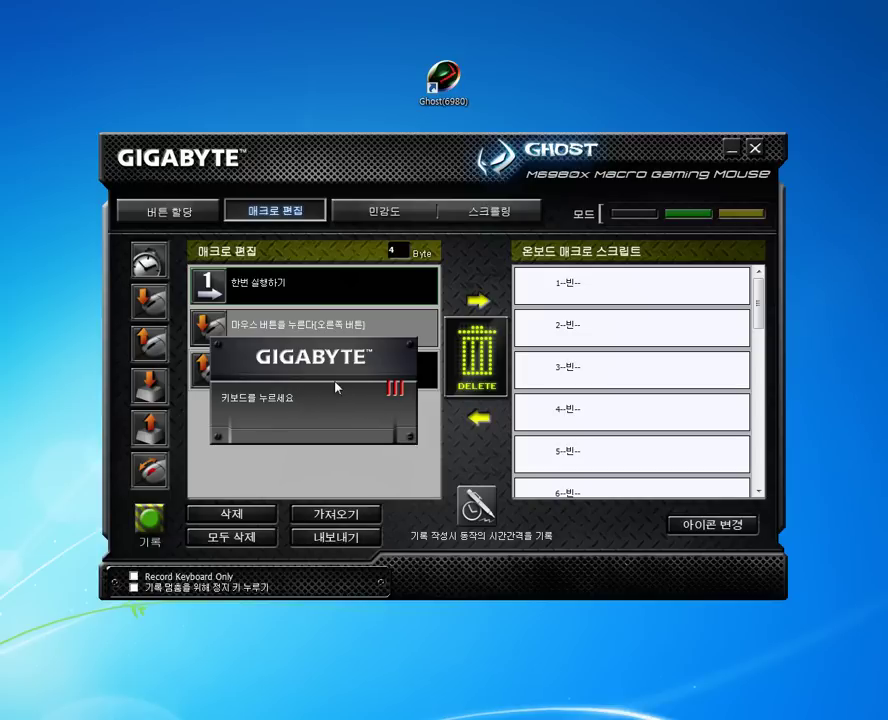
pyautogui.press('h')
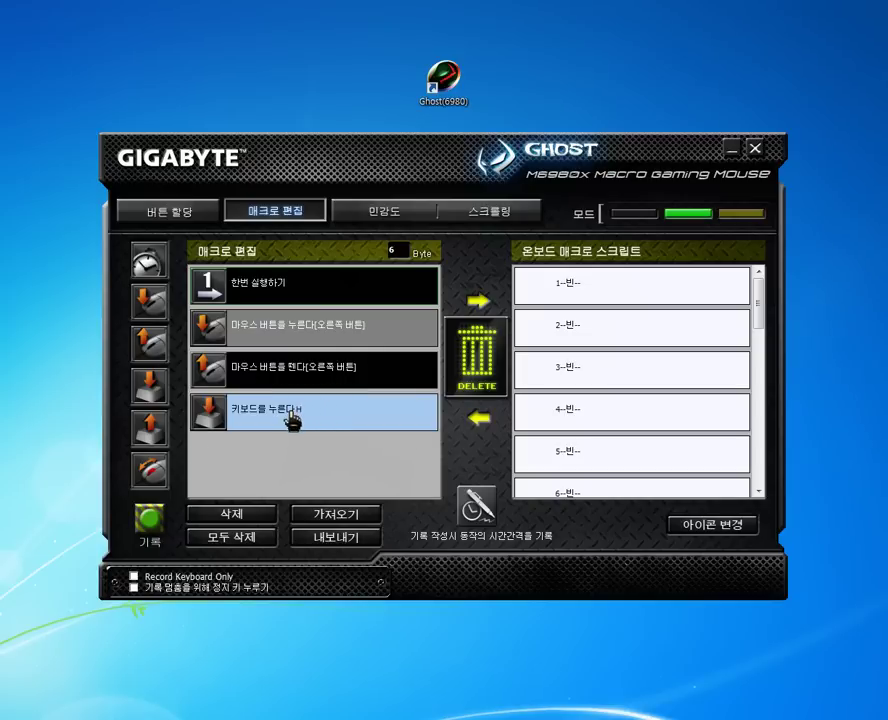
pyautogui.moveTo(148, 427); pyautogui.dragTo(228, 458)
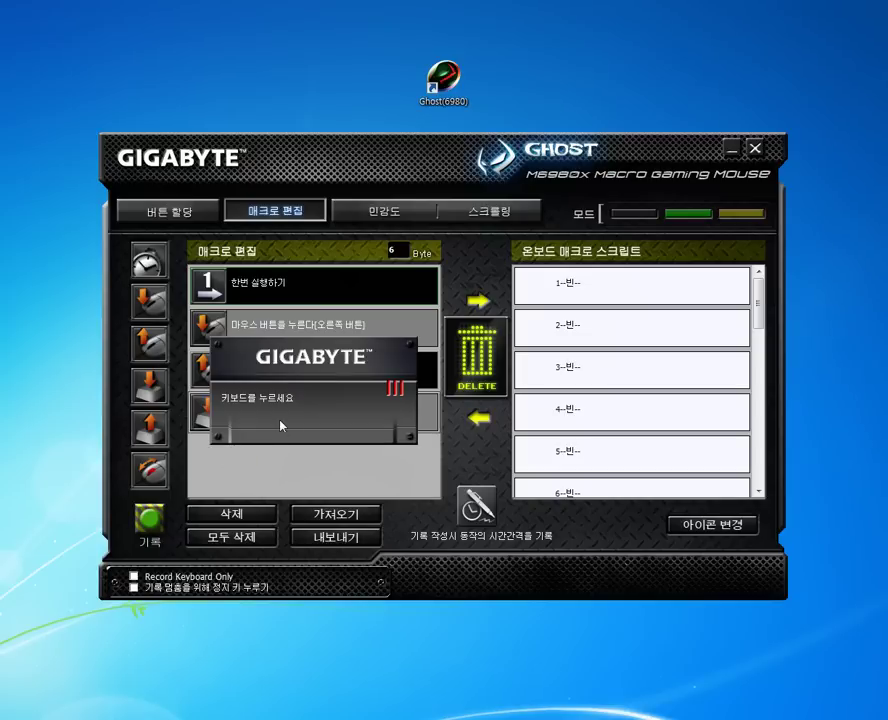
pyautogui.press('h')
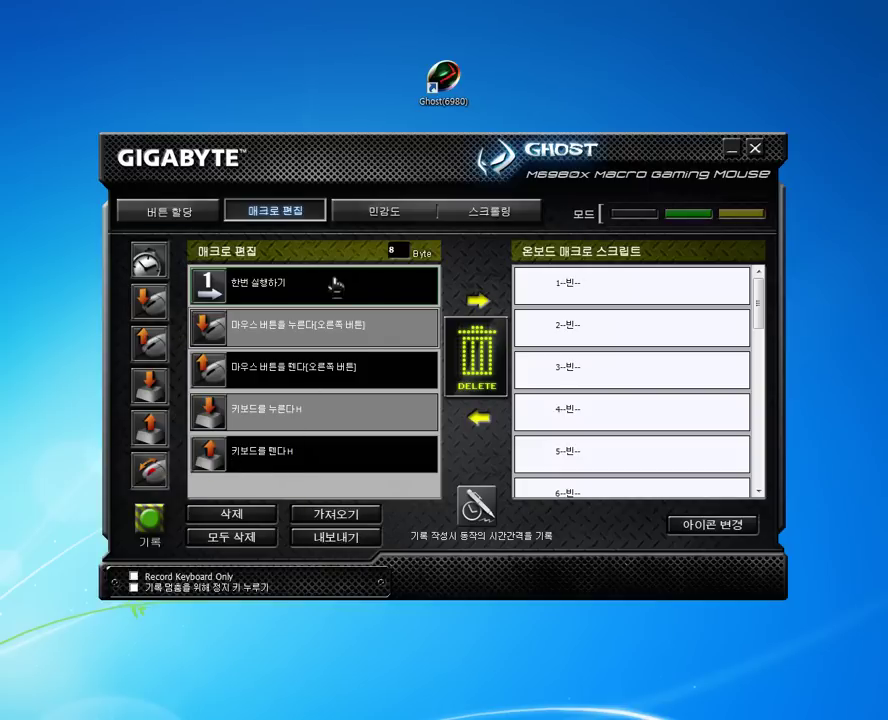
pyautogui.click(268, 537)
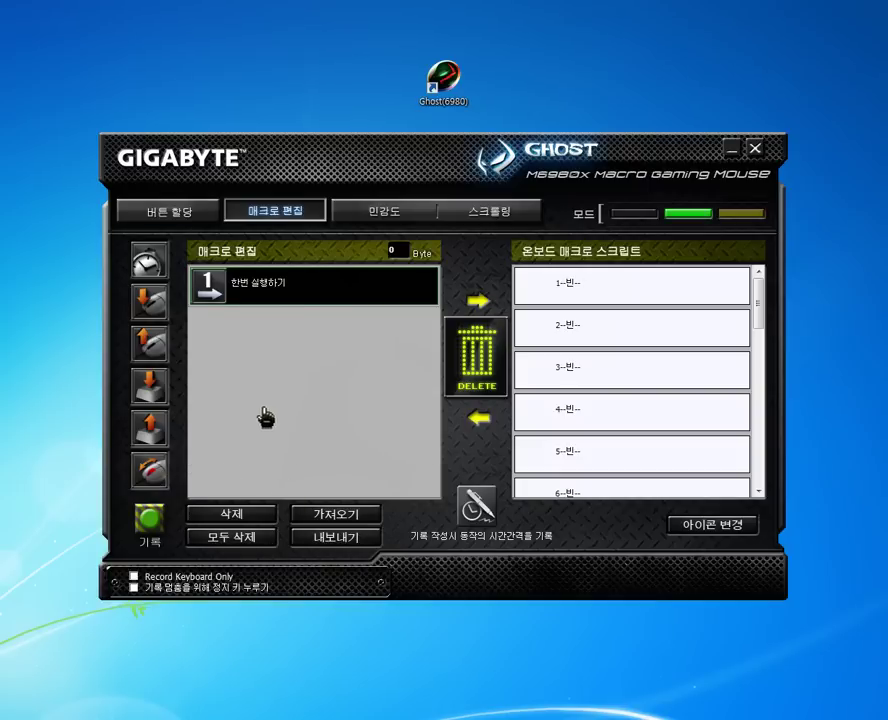
# Step: Start recording a macro and capture a long random run of keystrokes using letters such as S, A, D, N, Z, V, K and semicolon
pyautogui.click(150, 520)
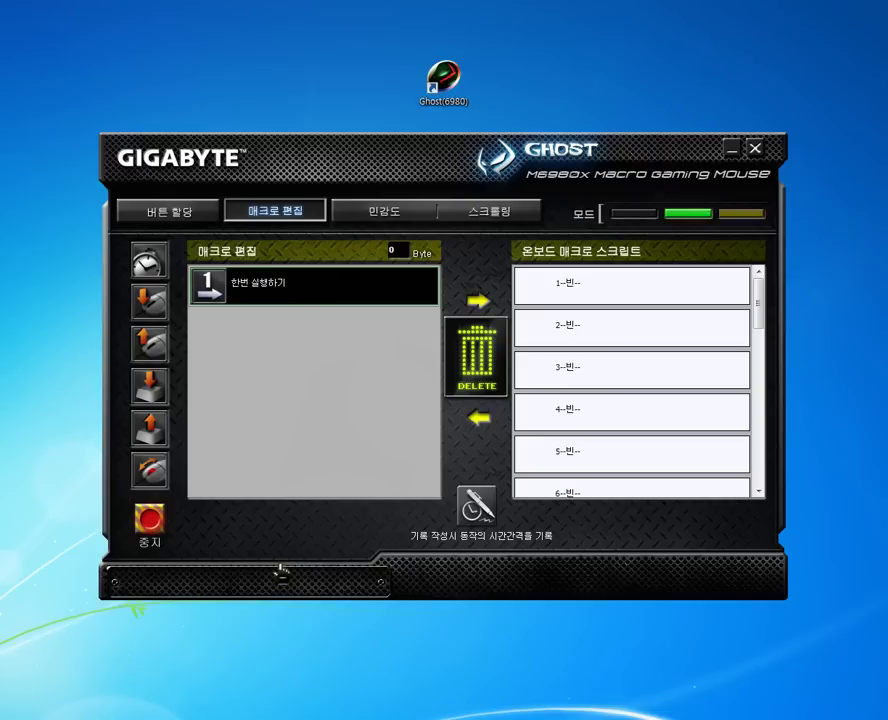
pyautogui.press('s')
pyautogui.press('a')
pyautogui.press('n')
pyautogui.press('i')
pyautogui.press('h')
pyautogui.press('j')
pyautogui.press('k')
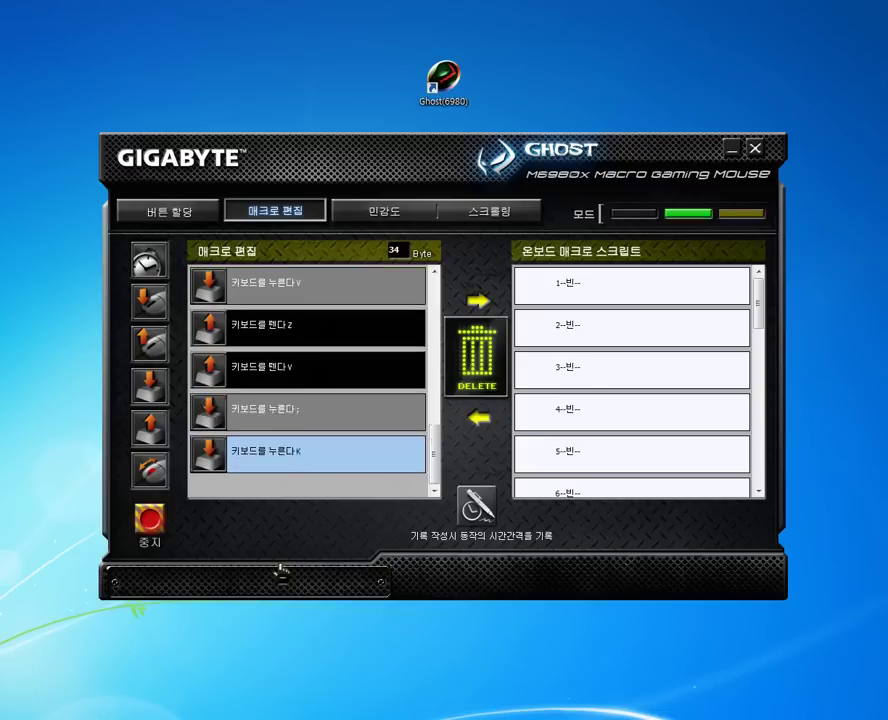
pyautogui.press('x')
pyautogui.press('d')
pyautogui.press('v')
pyautogui.press('n')
pyautogui.press('z')
pyautogui.press('x')
pyautogui.press('h')
pyautogui.press('l')
pyautogui.press('j')
pyautogui.press('n')
pyautogui.press('d')
pyautogui.press('k')
pyautogui.press('a')
pyautogui.press(';')
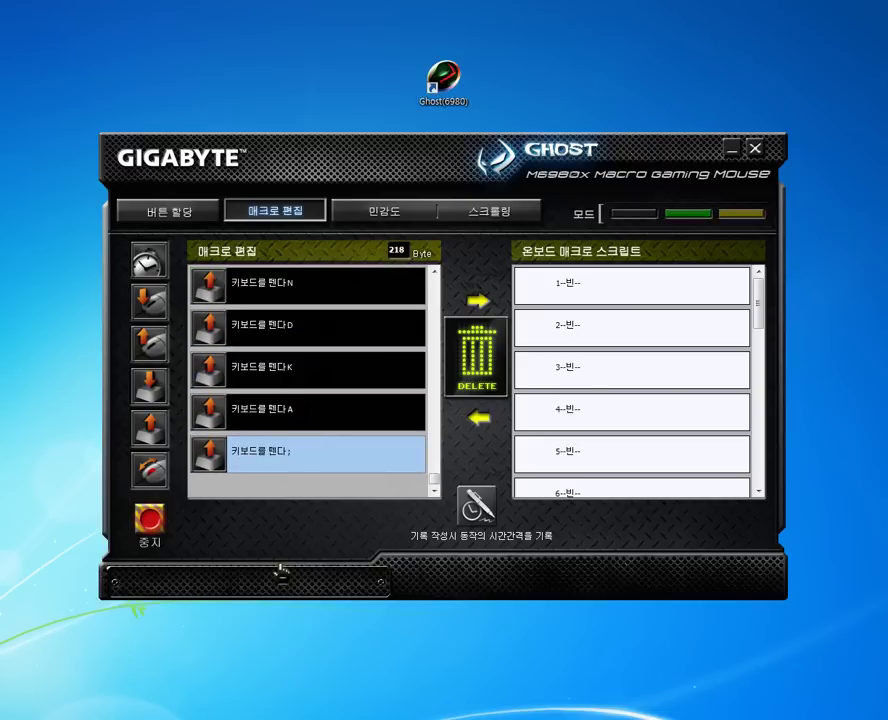
pyautogui.press('f')
pyautogui.press('d')
pyautogui.press('b')
pyautogui.press('f')
# Step: Record a series of alternating left and right mouse clicks in the macro and stop the recording
pyautogui.click(270, 484)
pyautogui.rightClick(270, 484)
pyautogui.click(273, 481)
pyautogui.rightClick(275, 479)
pyautogui.click(276, 478)
pyautogui.doubleClick(276, 478)
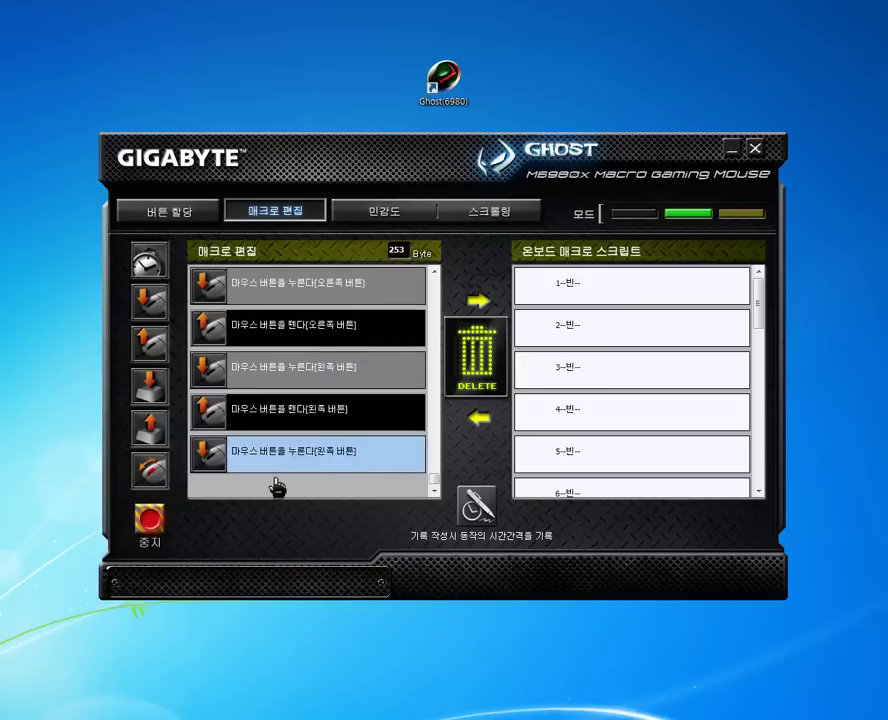
pyautogui.rightClick(282, 474)
pyautogui.click(299, 458)
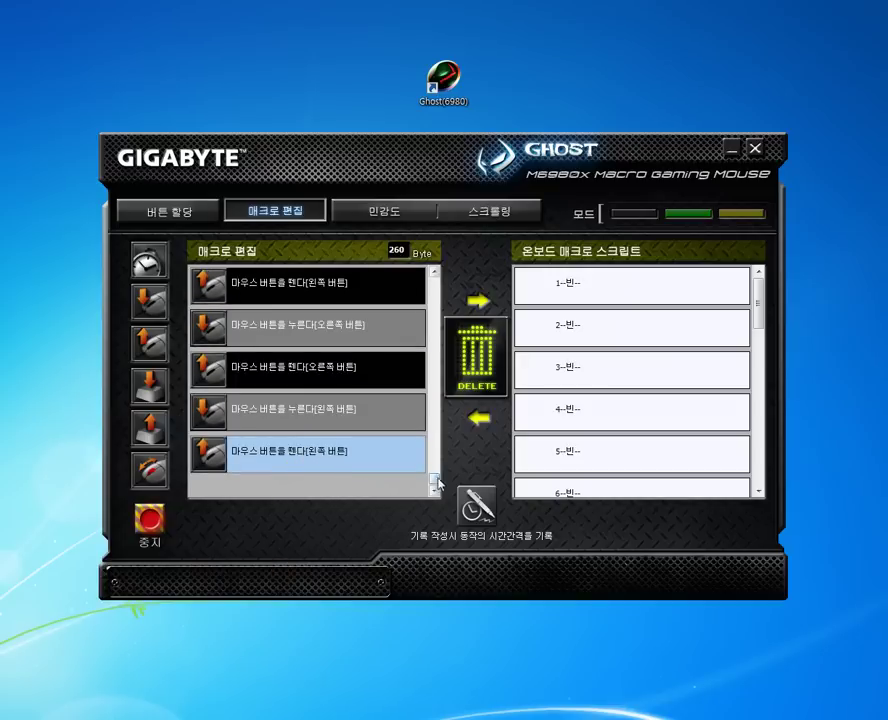
pyautogui.click(152, 530)
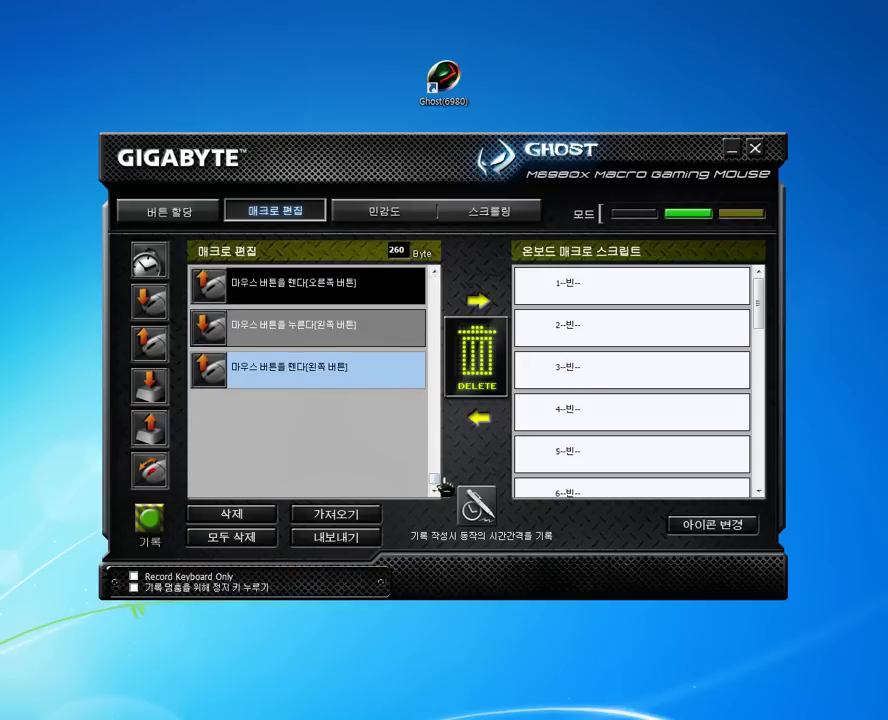
# Step: Store the recorded macro in the first onboard slot with the name 맘대로 and assign it to button 5
pyautogui.moveTo(438, 482); pyautogui.dragTo(415, 287)
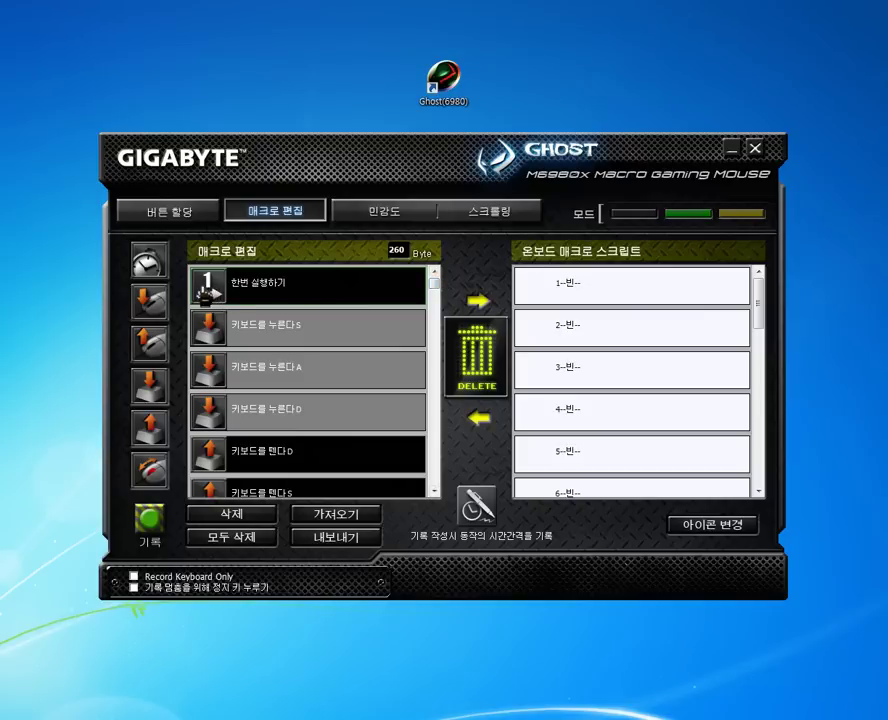
pyautogui.moveTo(206, 293); pyautogui.dragTo(553, 288)
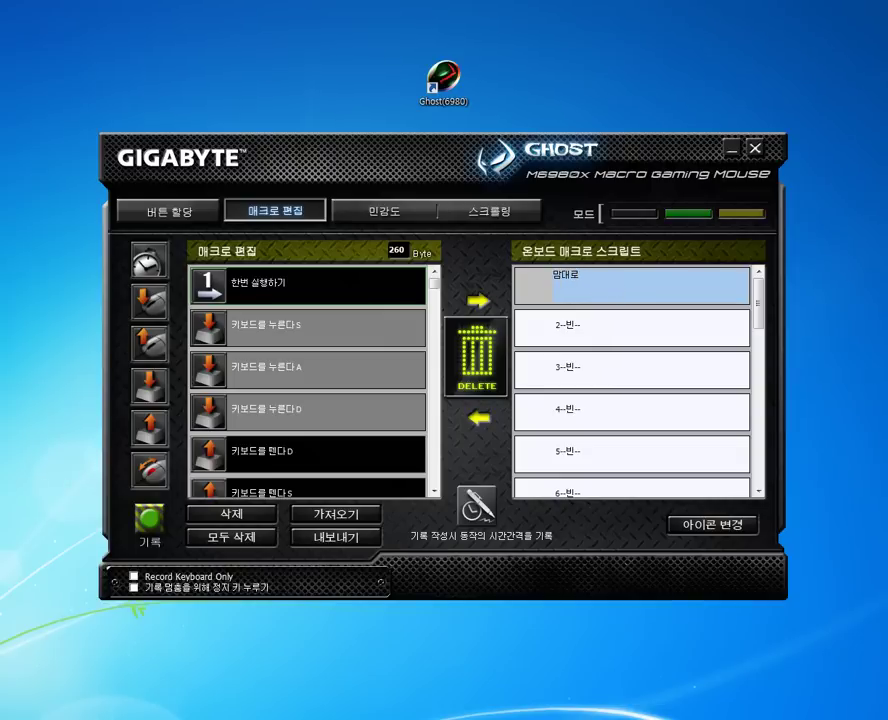
pyautogui.press('Return')
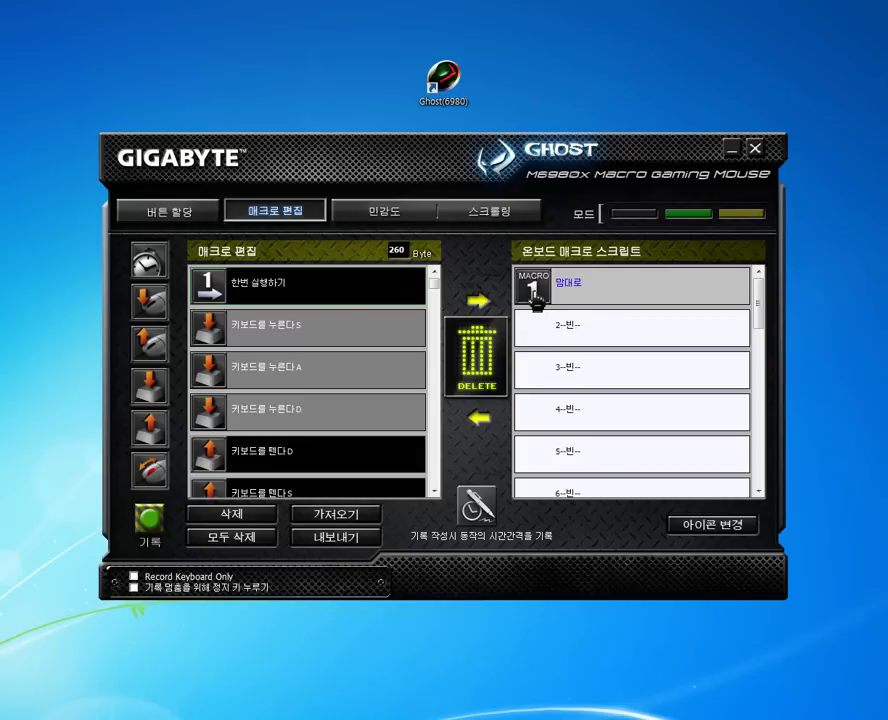
pyautogui.click(125, 218)
pyautogui.moveTo(659, 288); pyautogui.dragTo(276, 470)
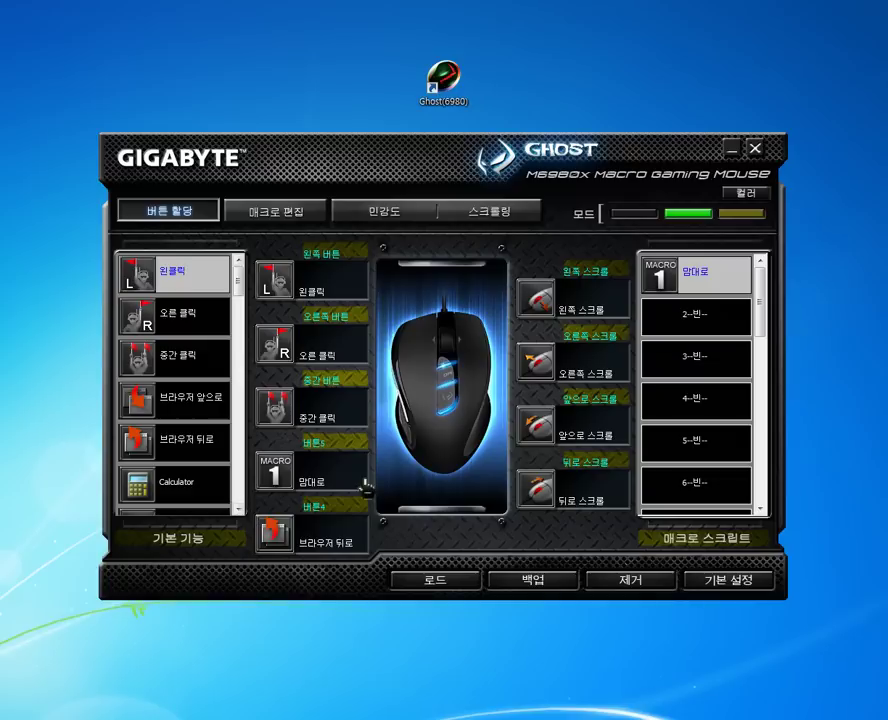
# Step: Open Notepad and move its window clear of the button 5 assignment
pyautogui.press('super')
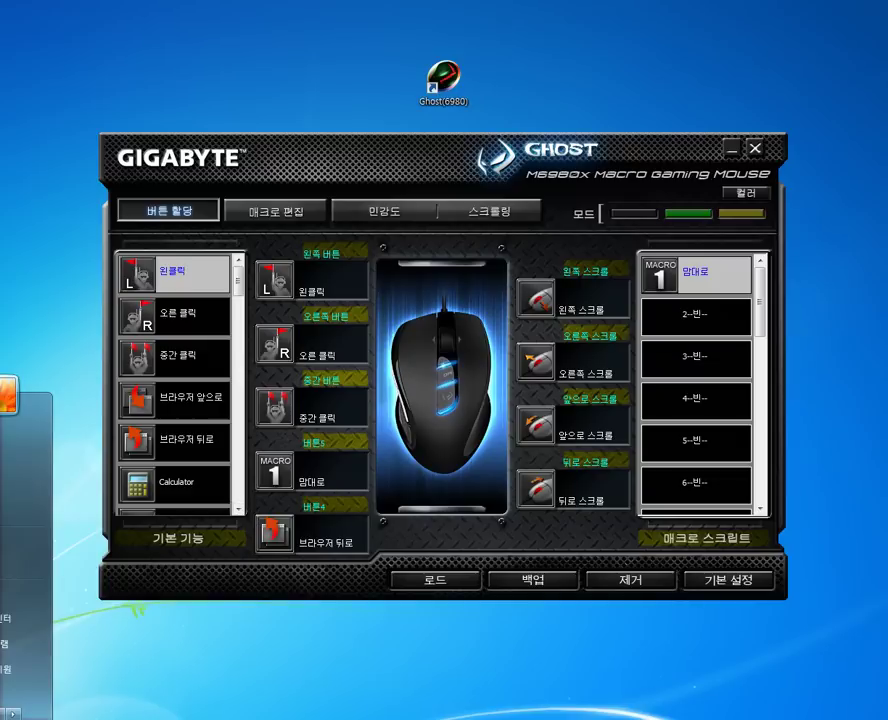
pyautogui.write('notepad')
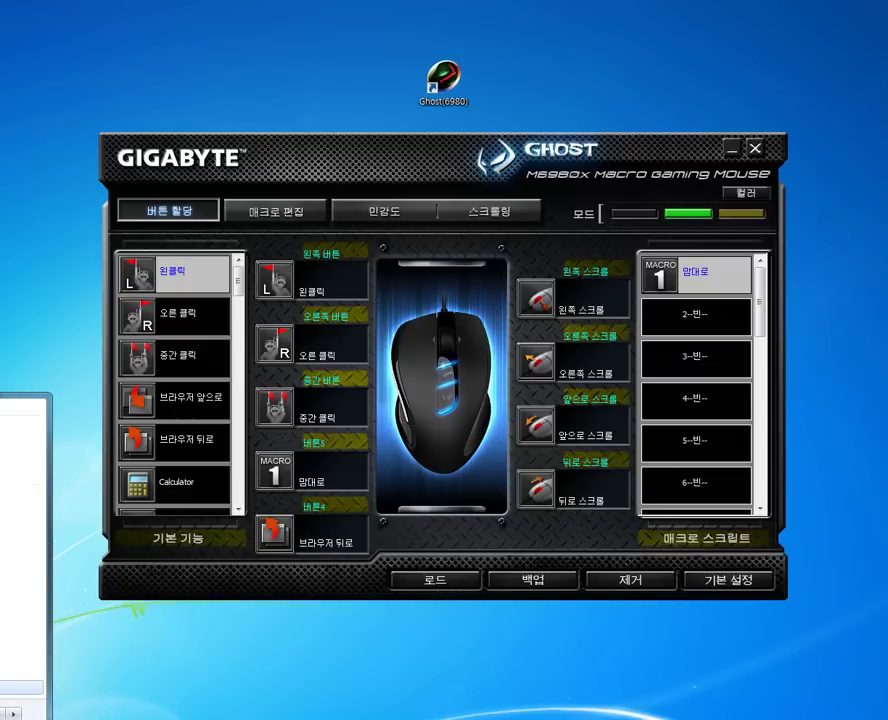
pyautogui.press('Return')
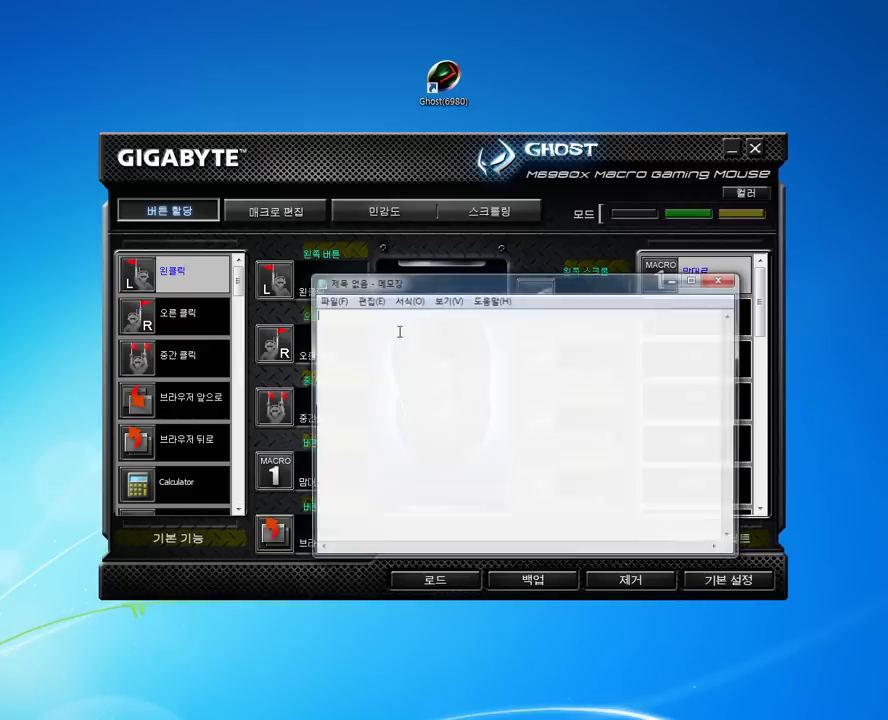
pyautogui.moveTo(488, 290); pyautogui.dragTo(602, 316)
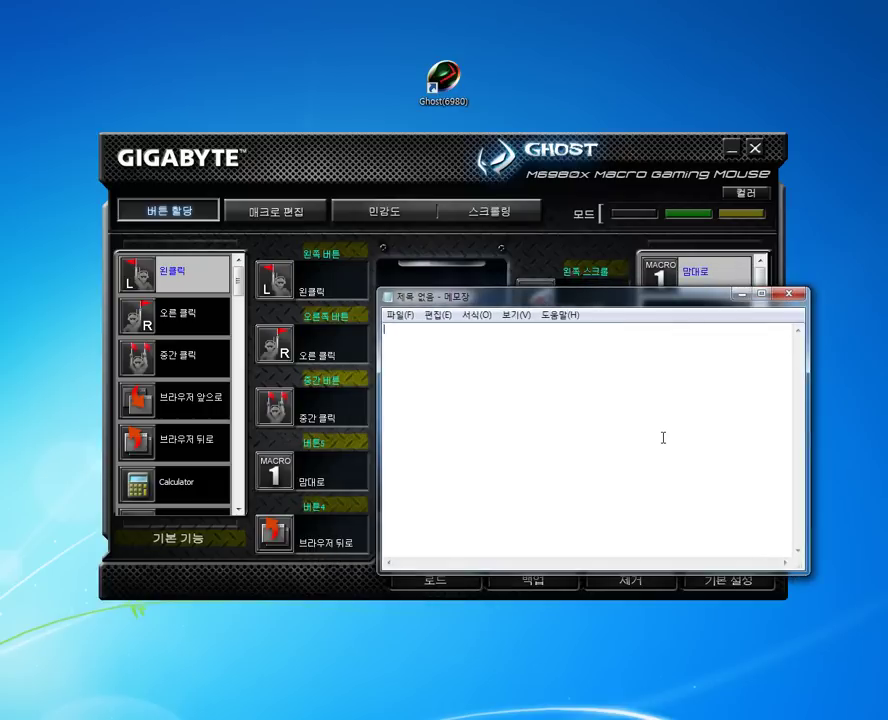
# Step: Run the button 5 macro repeatedly in the blank Notepad document, and delete all the resulting text
pyautogui.write('sadnizv;kasdnvsdvnkdvnzxvnzkvnkxv;klzknvkasdev;vgnk;dafddfbf')
pyautogui.rightClick(573, 466)
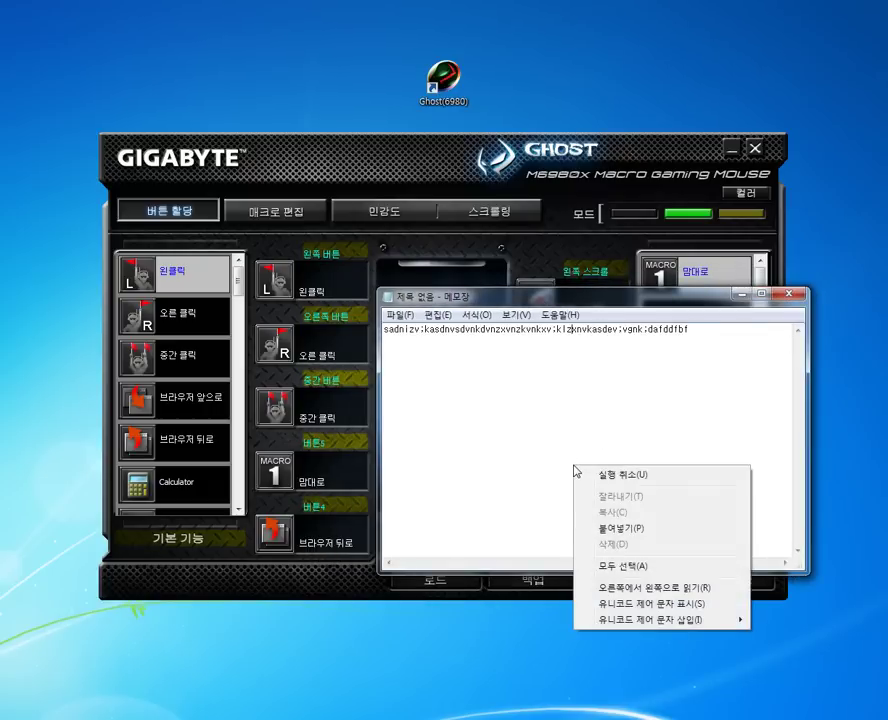
pyautogui.write('sadnizv;kasdnvsdvnkdvnzxvnzkvnkxv;klzxnvkasdev;vgnk;dafddfbf')
pyautogui.rightClick(548, 468)
pyautogui.write('sadnizv;kasdnvsdvnkdvnzxvnzkvnkxv;klzxnvkasdev;vgnk;dafddfbf')
pyautogui.rightClick(548, 468)
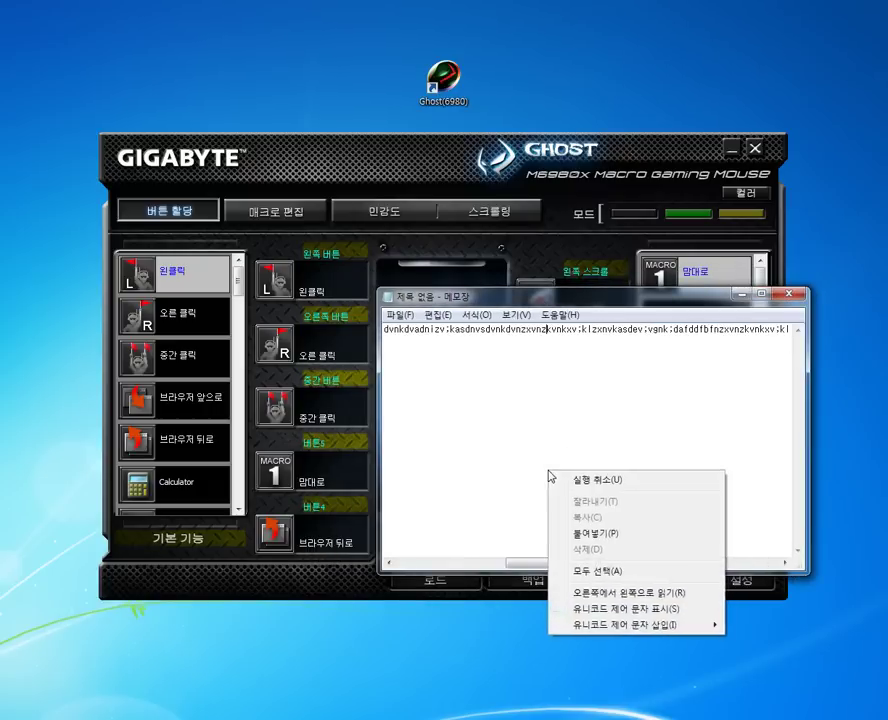
pyautogui.write('sadnizv;kasdnvsdvnkdvnzxvnzkvnkxv;klzxnvkasdev;vgnk;dafddfbf')
pyautogui.rightClick(548, 468)
pyautogui.write('sadnizv;kasdnvsdvnkdvnzxvnzkvnkxv;klzxnvkasdev;vgnk;dafddfbf')
pyautogui.rightClick(542, 467)
pyautogui.write('sadnizv;kasdnvsdvnkdvnzxvnzkvnkxv;klzxnvkasdev;vgnk;dafddfbf')
pyautogui.click(515, 464)
pyautogui.rightClick(516, 464)
pyautogui.write('sadnizv;kasdnvsdvnkdvnzxvnzkvnkxv;klzxnvkasdev;vgnk;dafddfbf')
pyautogui.click(520, 442)
pyautogui.rightClick(519, 442)
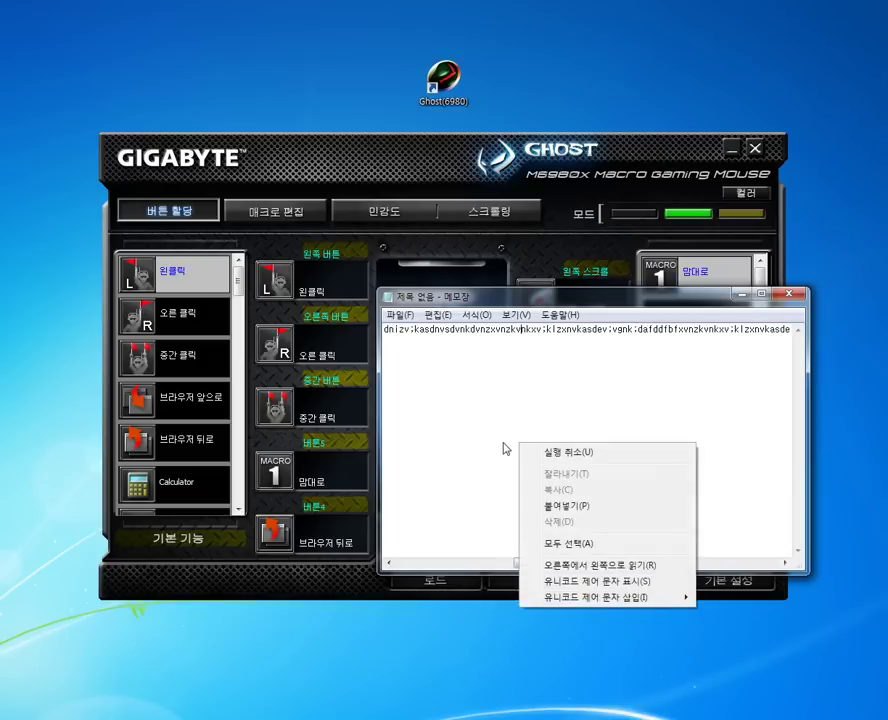
pyautogui.press('a')
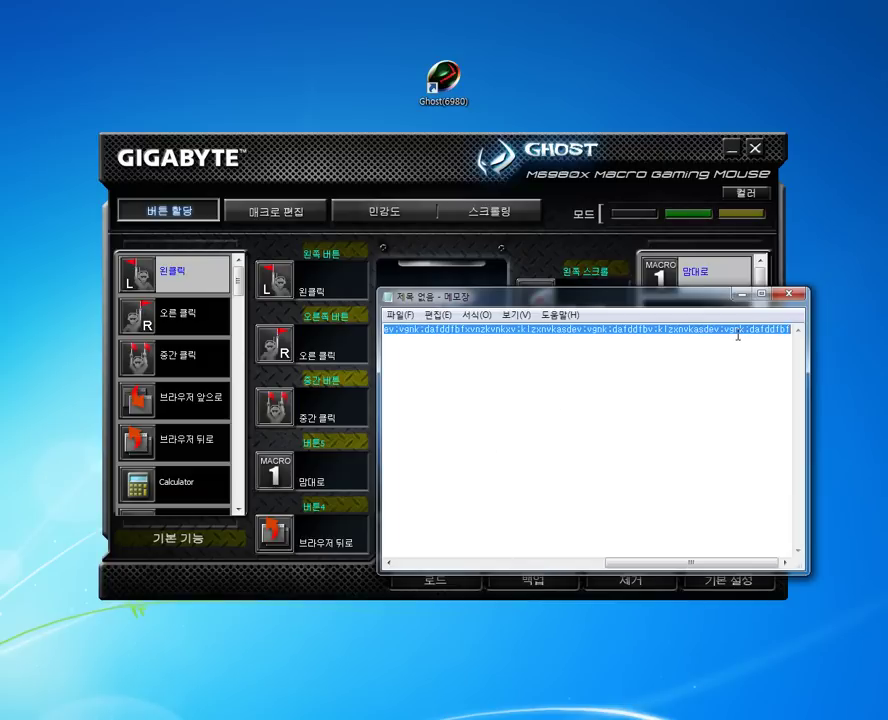
pyautogui.press('BackSpace')
# Step: Load the 맘대로 macro from the first onboard slot back into the macro editor
pyautogui.click(545, 258)
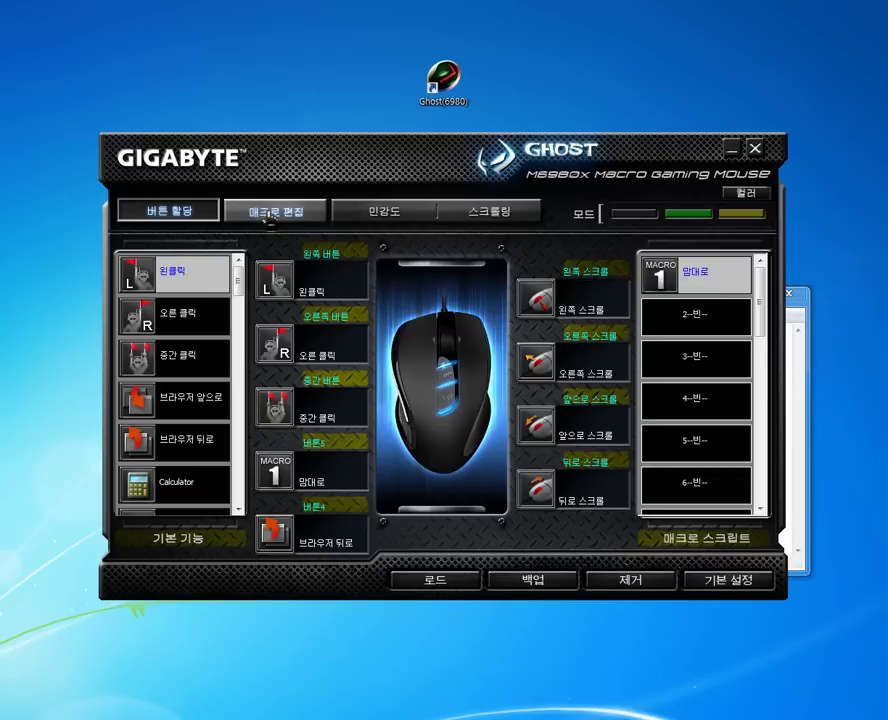
pyautogui.click(289, 212)
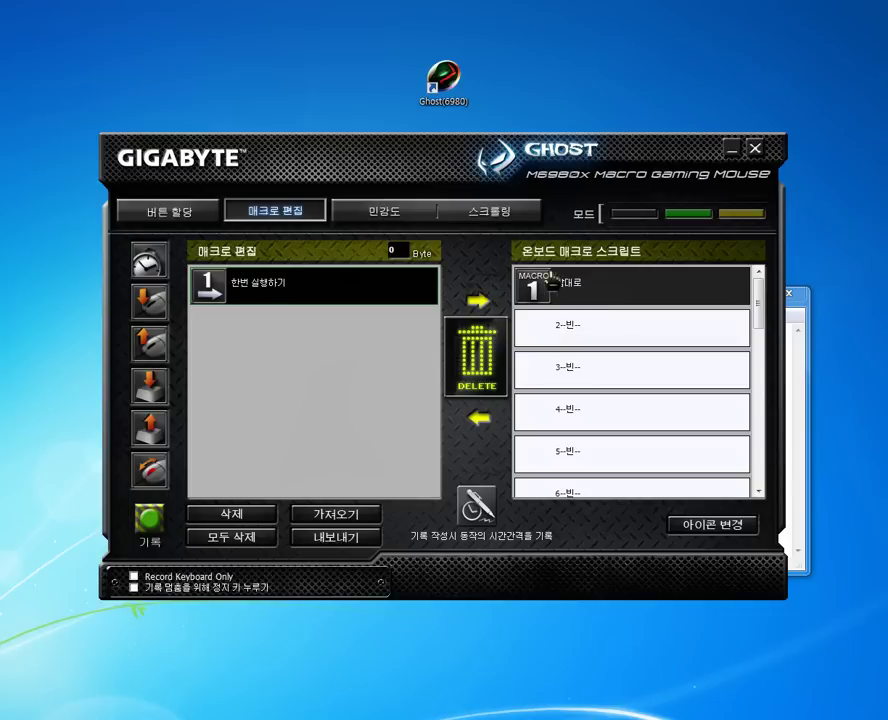
pyautogui.moveTo(533, 290); pyautogui.dragTo(214, 337)
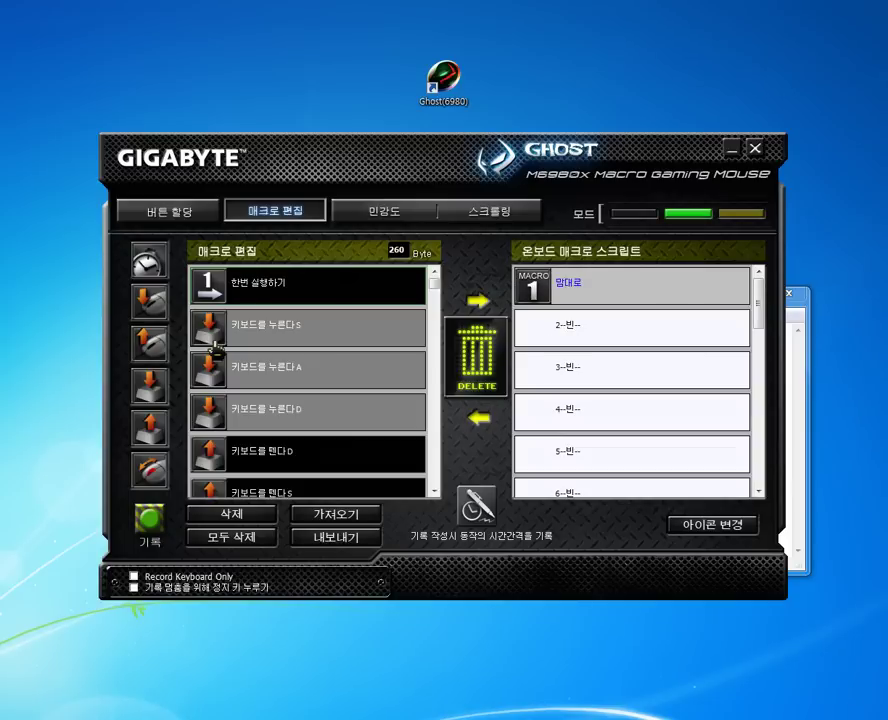
pyautogui.scroll(-5, 437, 290)
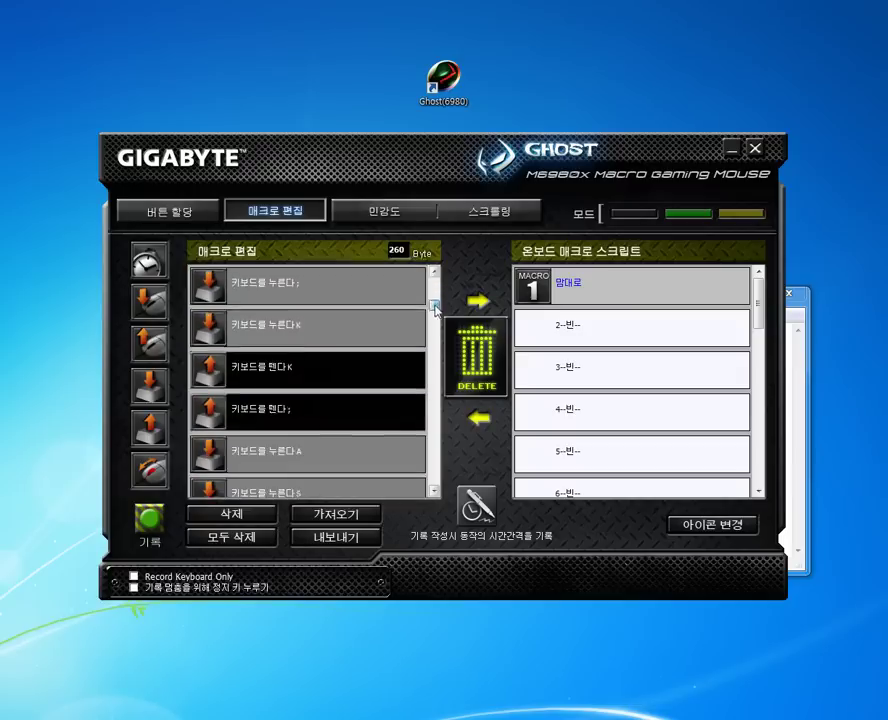
# Step: Delete the A and D key-press actions that follow the K and semicolon releases in the loaded macro
pyautogui.click(327, 370)
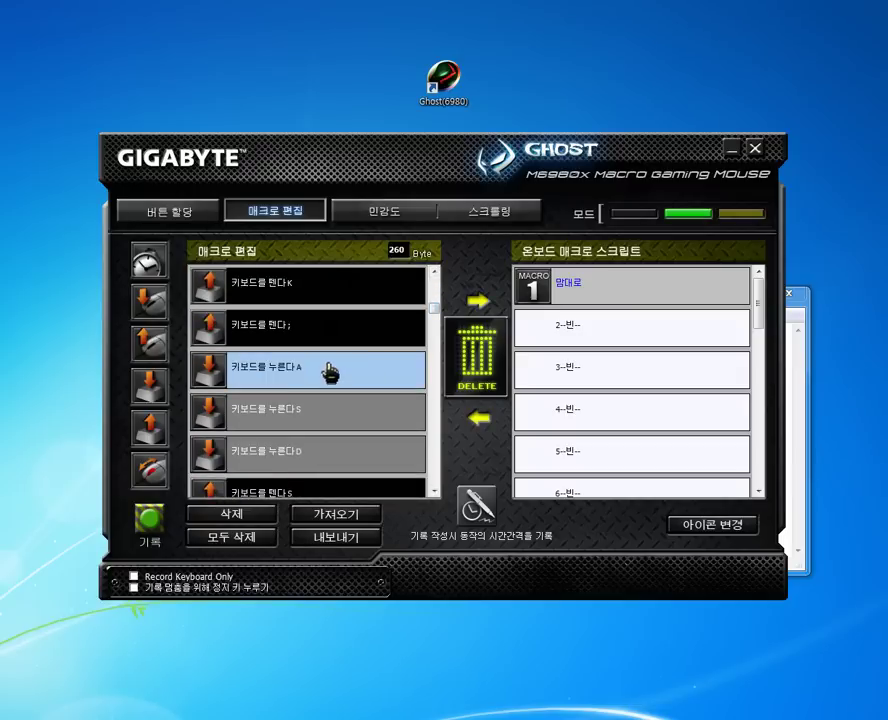
pyautogui.click(264, 513)
pyautogui.click(277, 414)
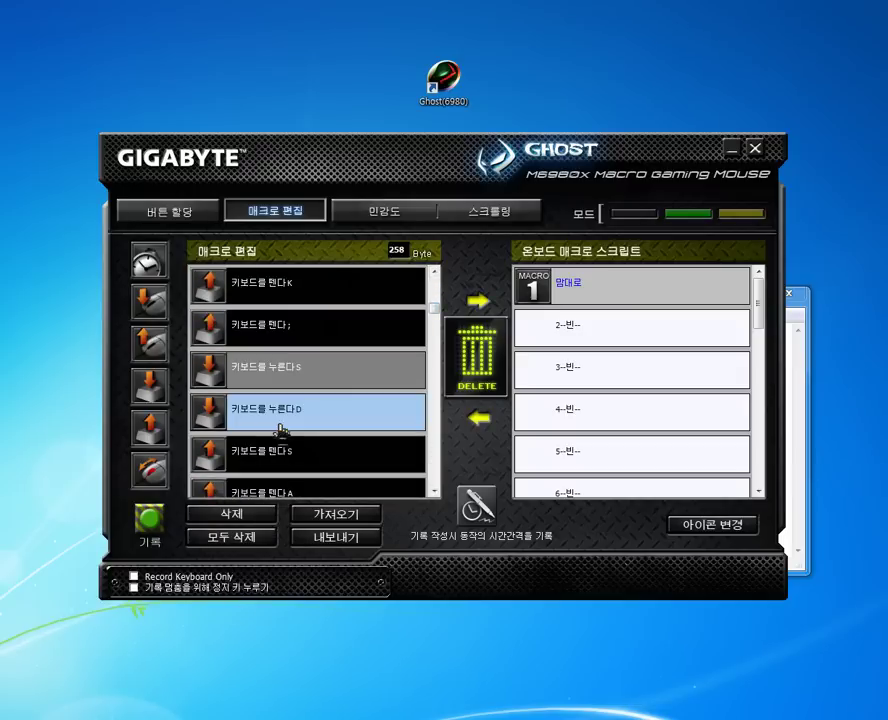
pyautogui.click(245, 512)
# Step: Insert a left mouse button release before the S key press in the macro being edited
pyautogui.click(258, 367)
pyautogui.moveTo(150, 343); pyautogui.dragTo(243, 392)
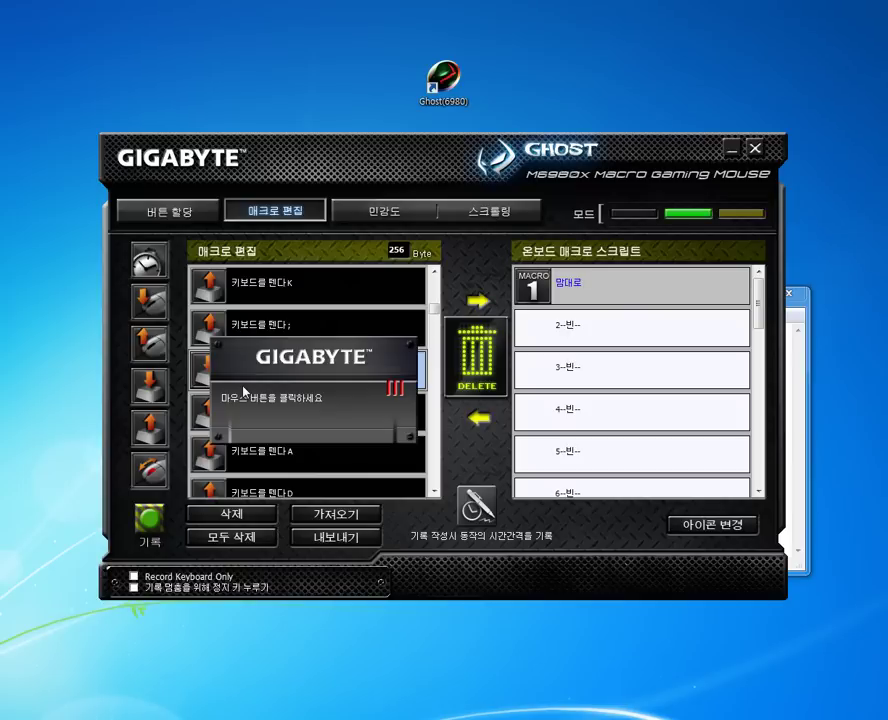
pyautogui.click(424, 378)
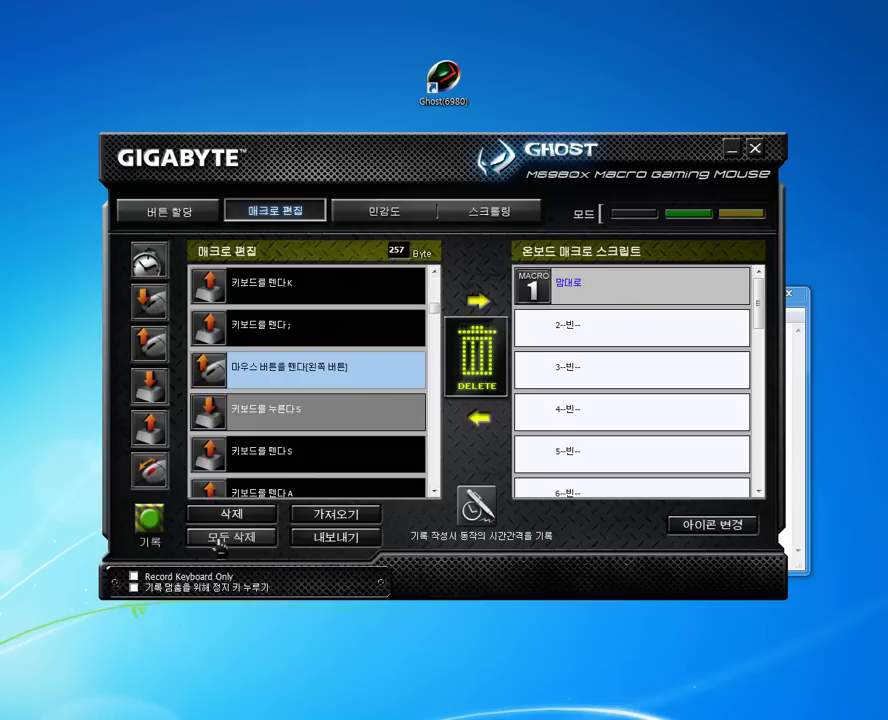
# Step: Clear all actions from the macro editor, record the keystrokes D, K, S, S, U, D, and stop the recording
pyautogui.click(218, 540)
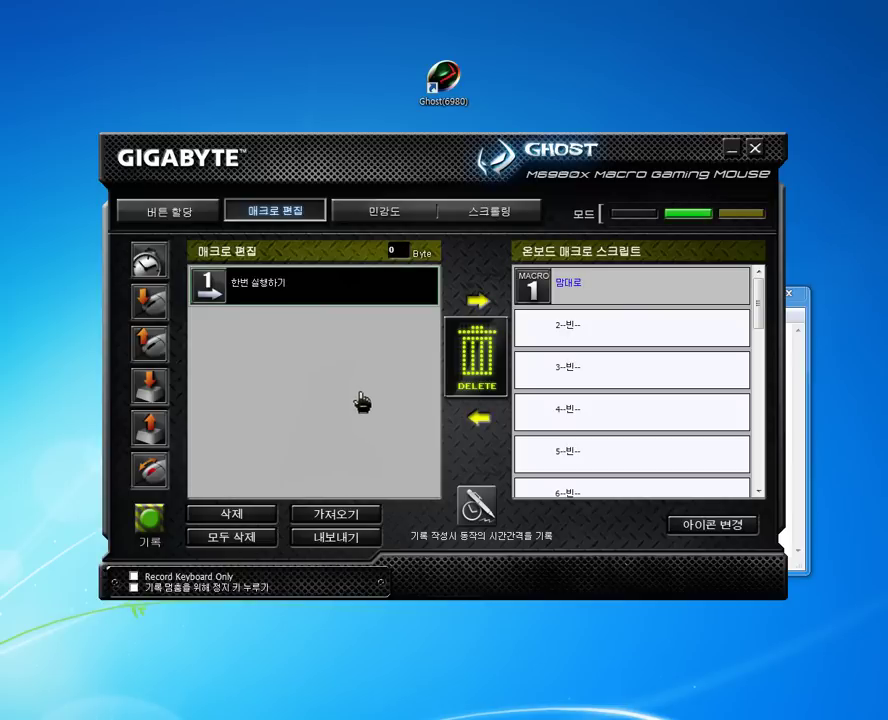
pyautogui.click(163, 543)
pyautogui.press('s')
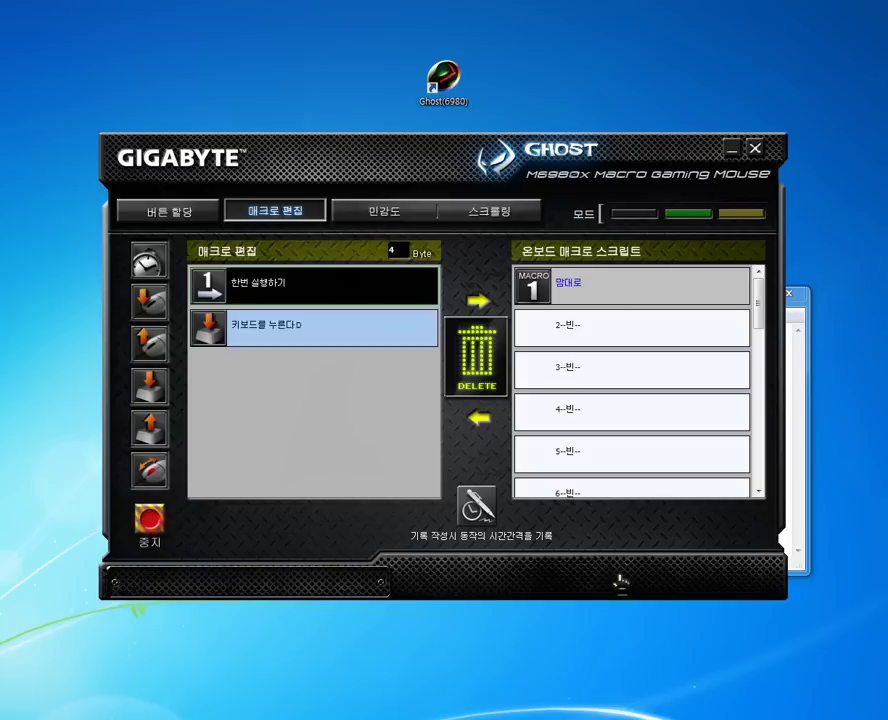
pyautogui.press('s')
pyautogui.press('u')
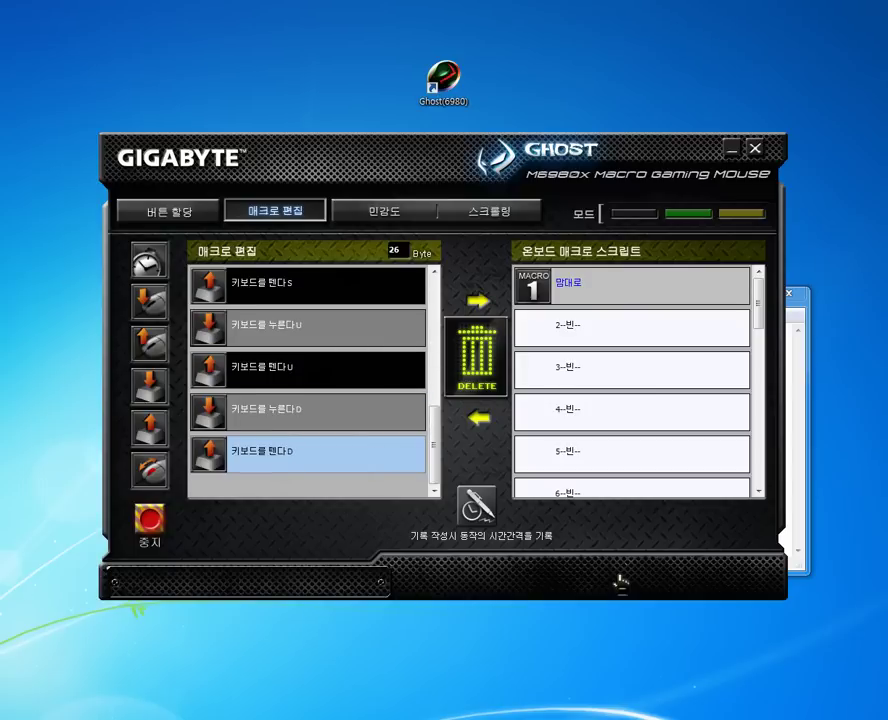
pyautogui.click(151, 520)
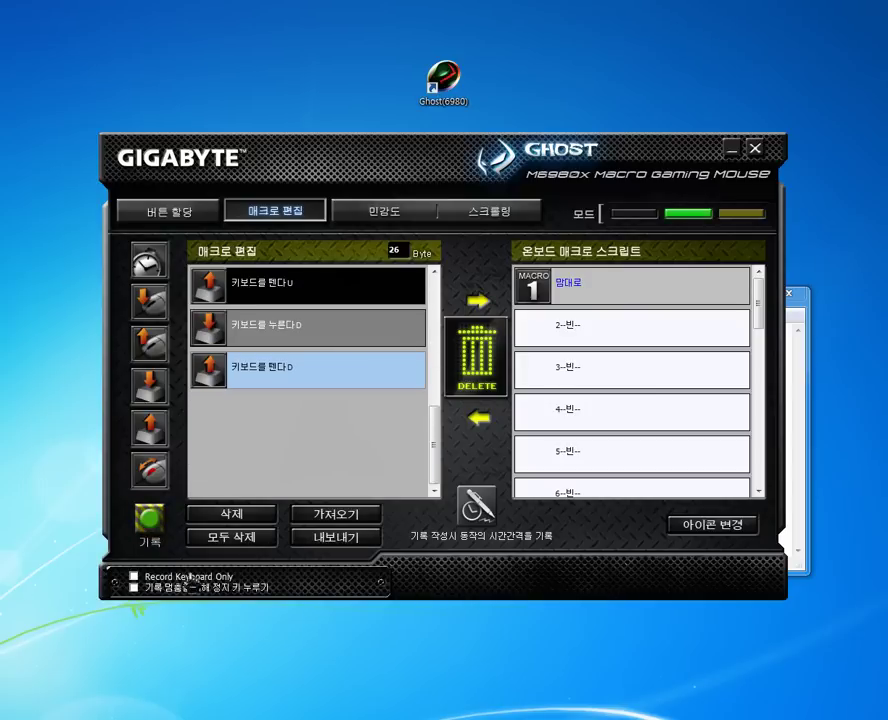
# Step: Store the run-once macro in the first onboard slot under the name 안녕한번
pyautogui.scroll(5, 322, 418)
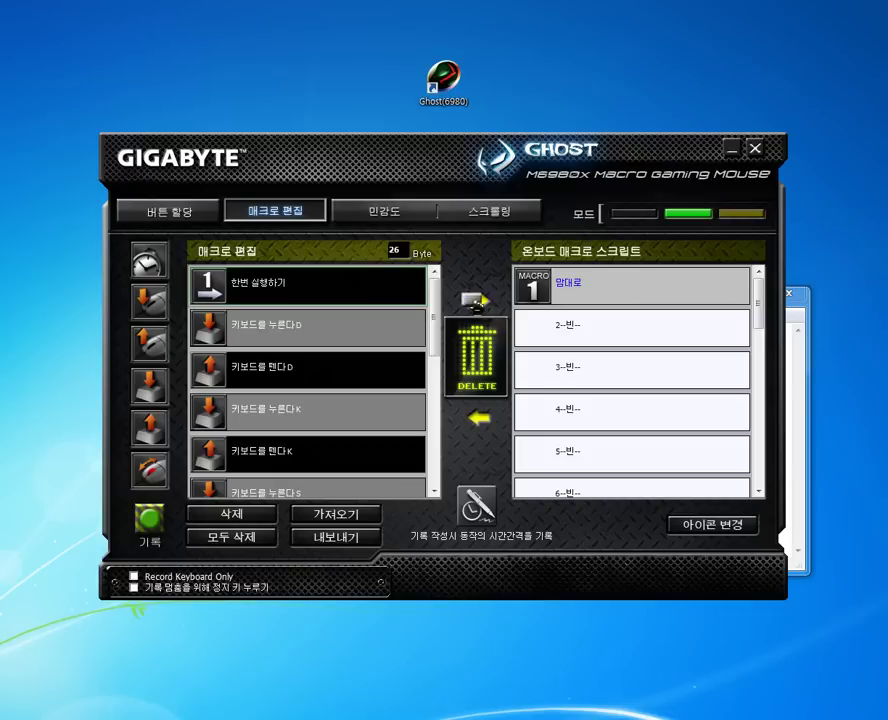
pyautogui.doubleClick(531, 286)
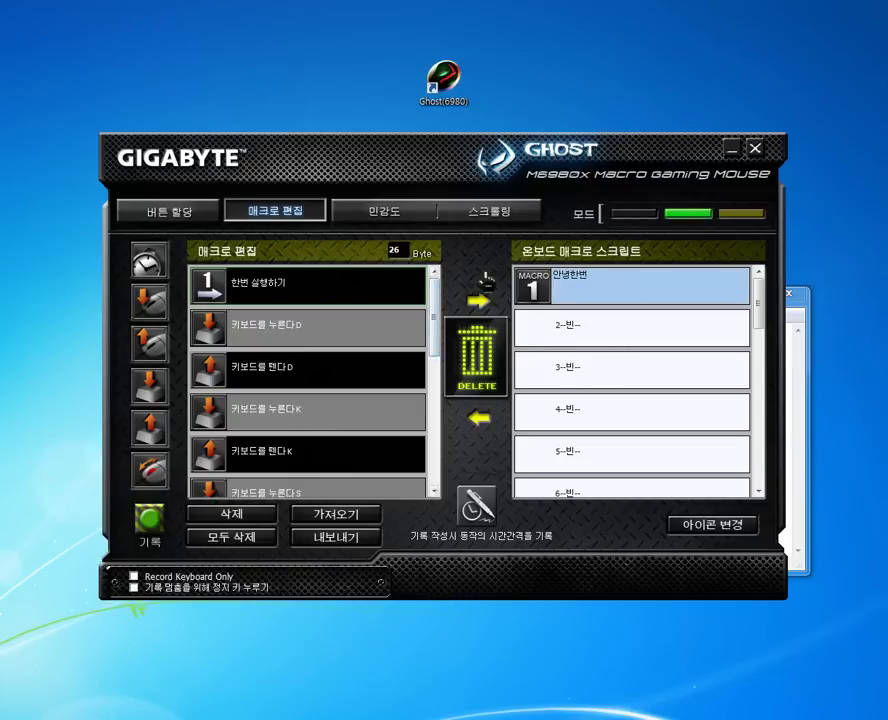
pyautogui.click(638, 323)
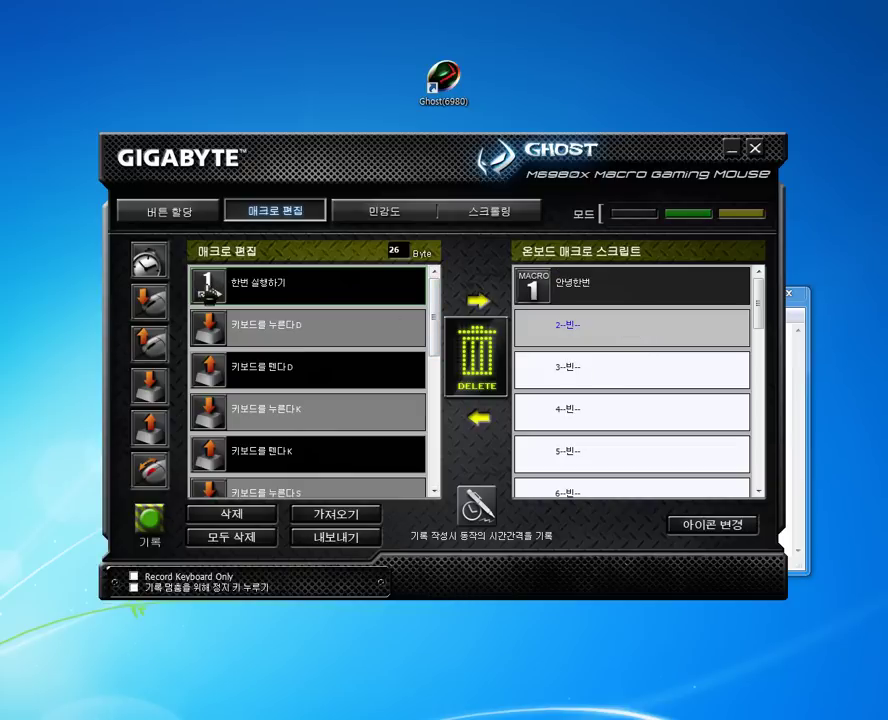
# Step: Switch the macro to loop mode (순환 모드) and store it in the second onboard slot as 안녕순환
pyautogui.click(294, 298)
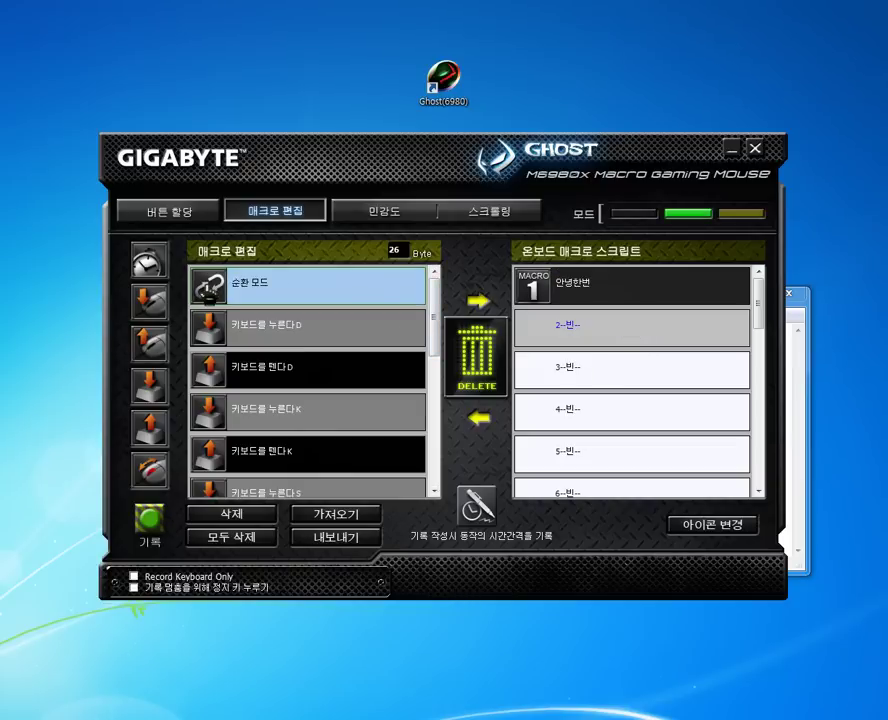
pyautogui.click(550, 324)
pyautogui.write('안녕순')
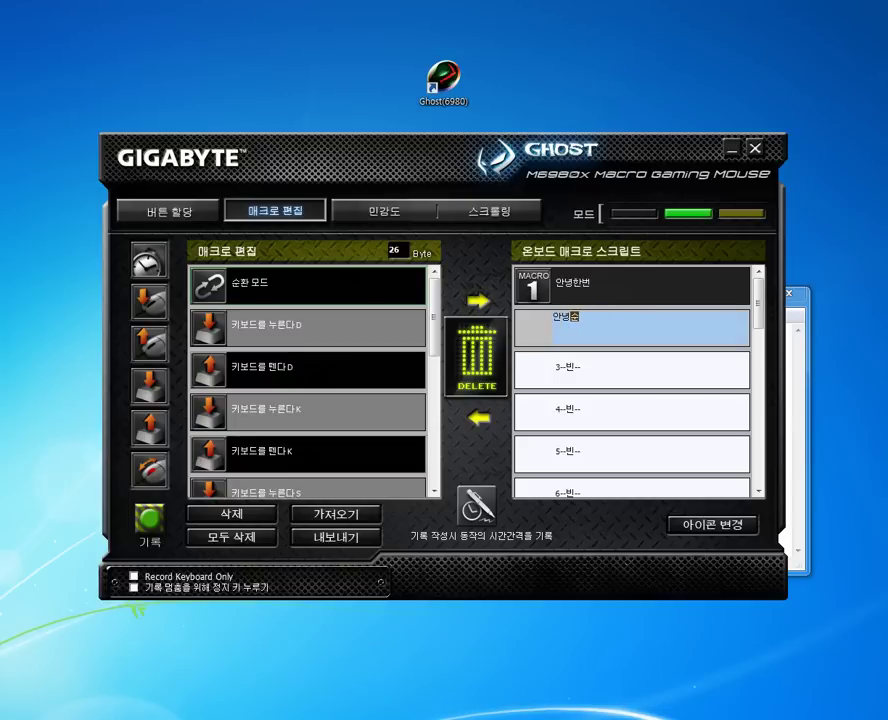
pyautogui.write('환')
pyautogui.click(591, 367)
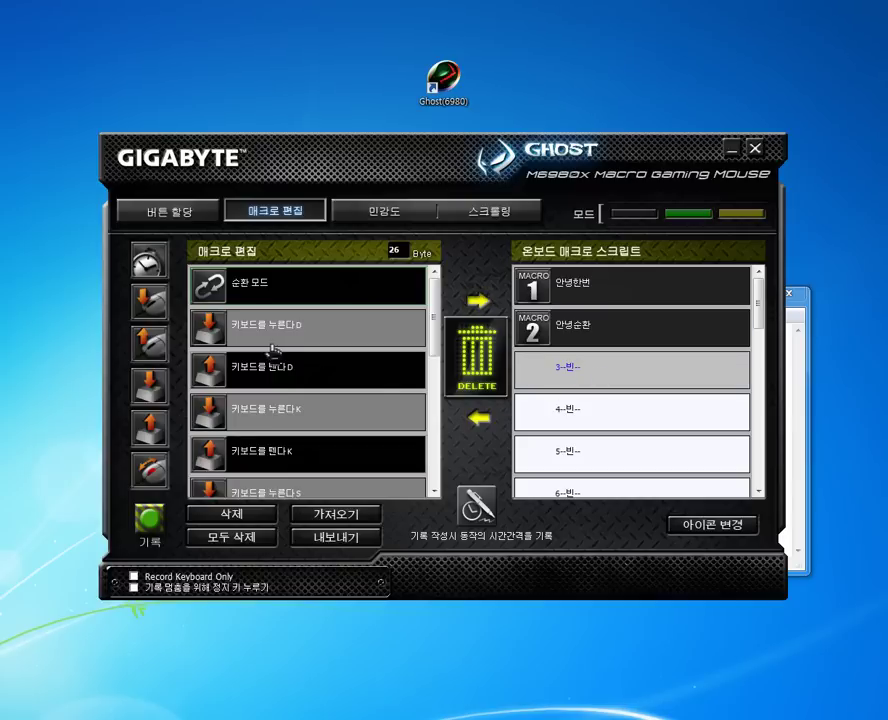
# Step: Switch the macro to firing mode (사격 모드) and store it in the third onboard slot as 안녕사격
pyautogui.click(208, 288)
pyautogui.click(256, 297)
pyautogui.click(596, 367)
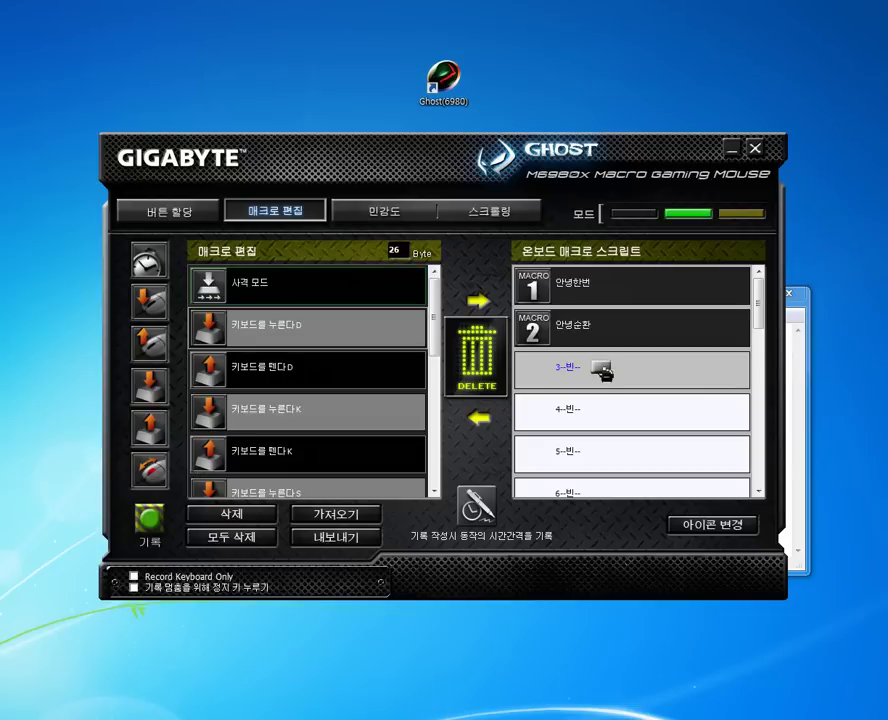
pyautogui.write('안녕사격')
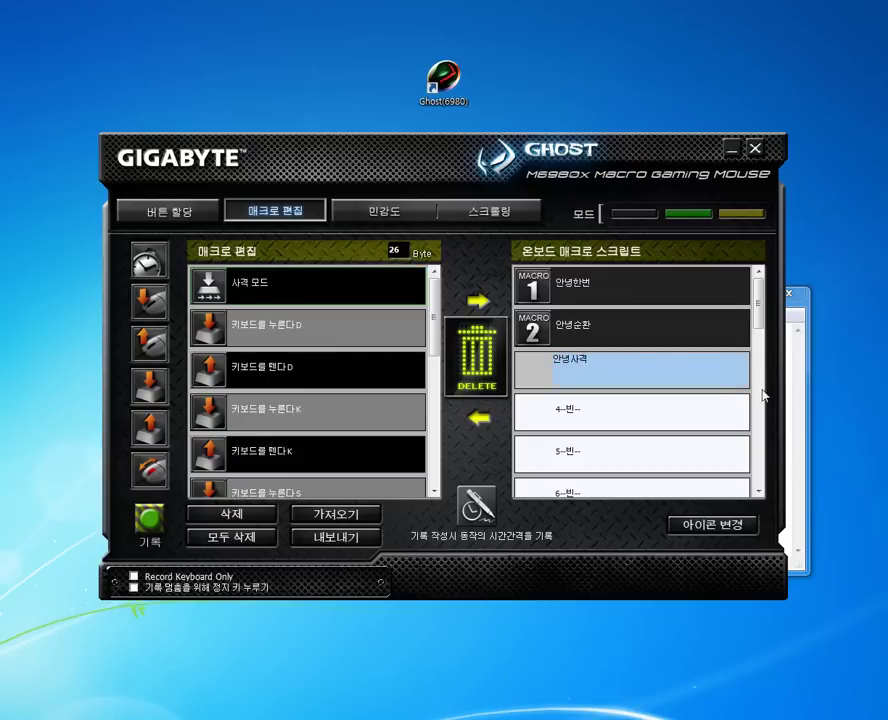
pyautogui.click(704, 426)
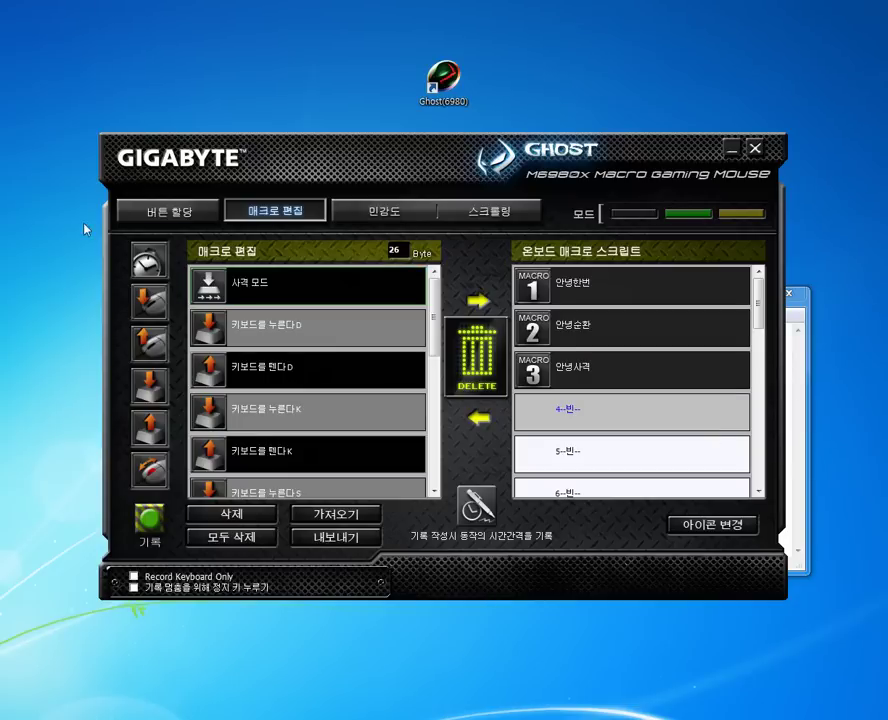
# Step: Assign 안녕한번 to the middle button, 안녕순환 to button 5 and 안녕사격 to button 4
pyautogui.click(150, 211)
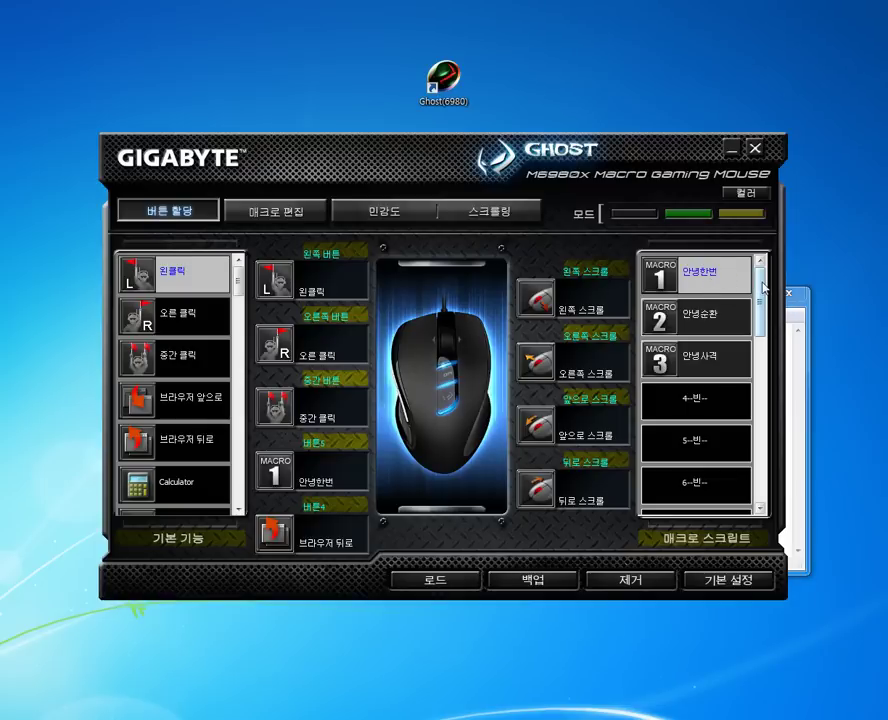
pyautogui.moveTo(677, 310); pyautogui.dragTo(271, 402)
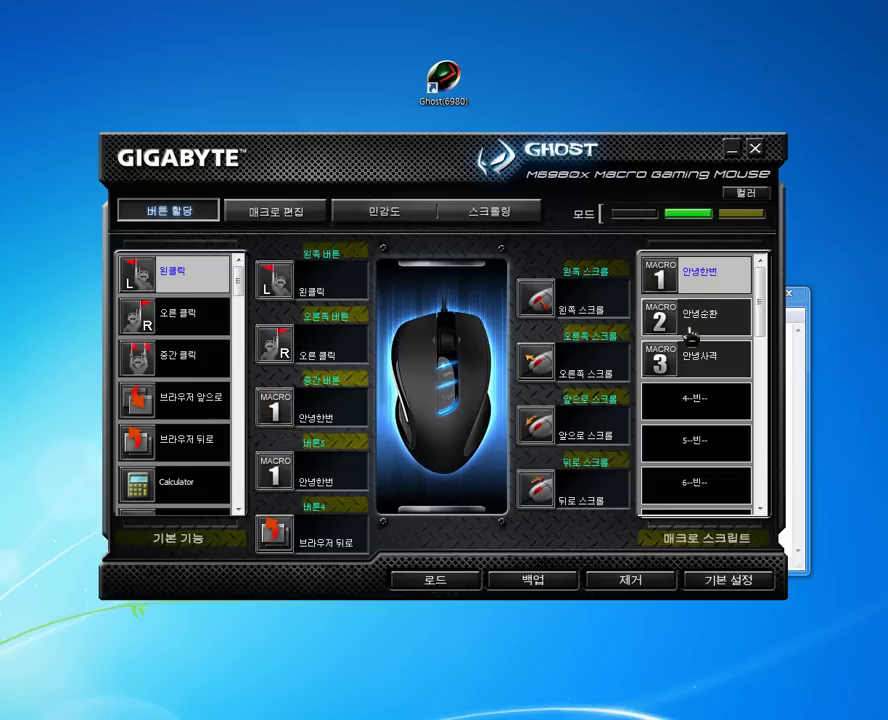
pyautogui.moveTo(668, 325); pyautogui.dragTo(274, 470)
pyautogui.moveTo(676, 364); pyautogui.dragTo(276, 533)
# Step: Switch to Notepad, run the middle button's 안녕한번 macro repeatedly in English and Korean input, and delete the resulting text
pyautogui.click(808, 365)
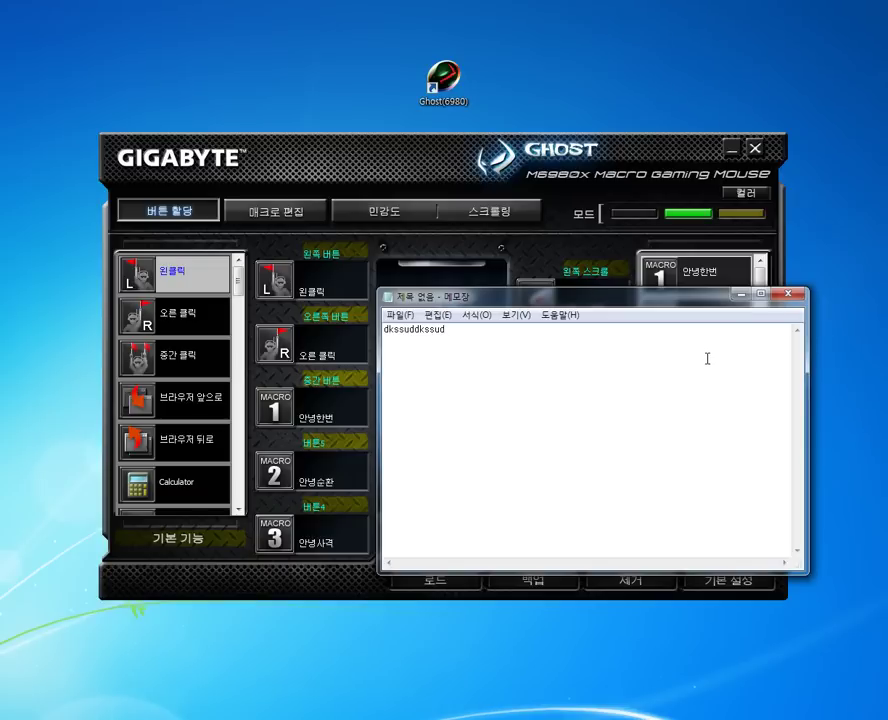
pyautogui.write('안녕안녕안녕안')
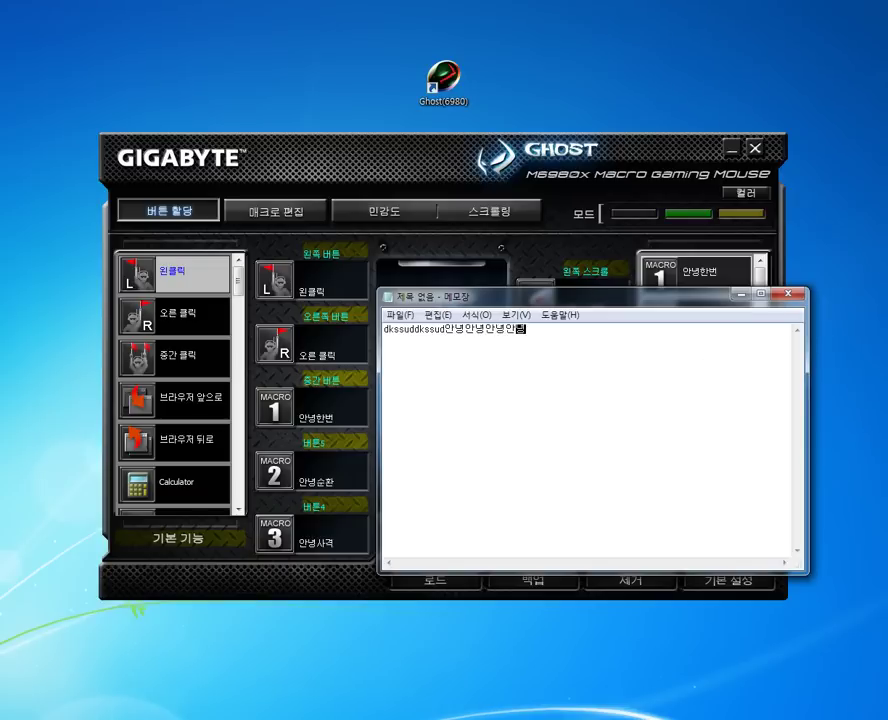
pyautogui.write('녕안녕안녕')
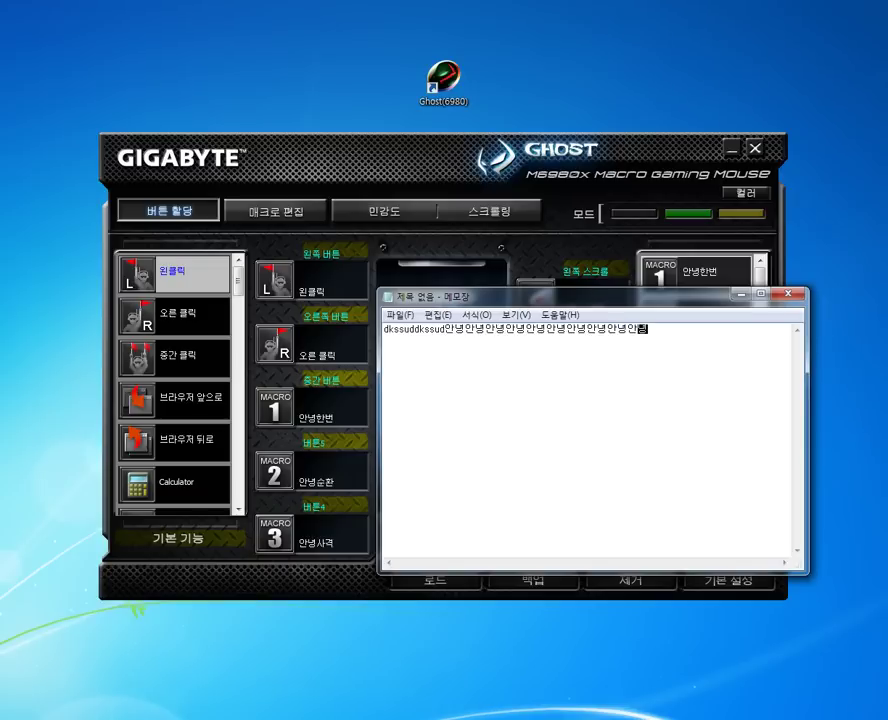
pyautogui.write('안녕안녕안녕안녕안녕')
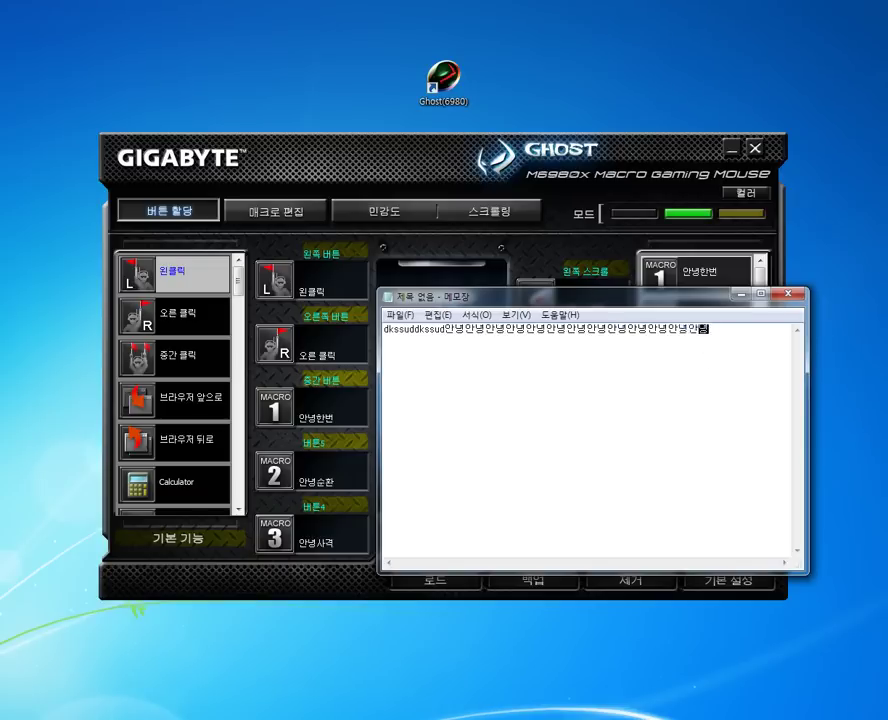
pyautogui.moveTo(759, 339); pyautogui.dragTo(333, 381)
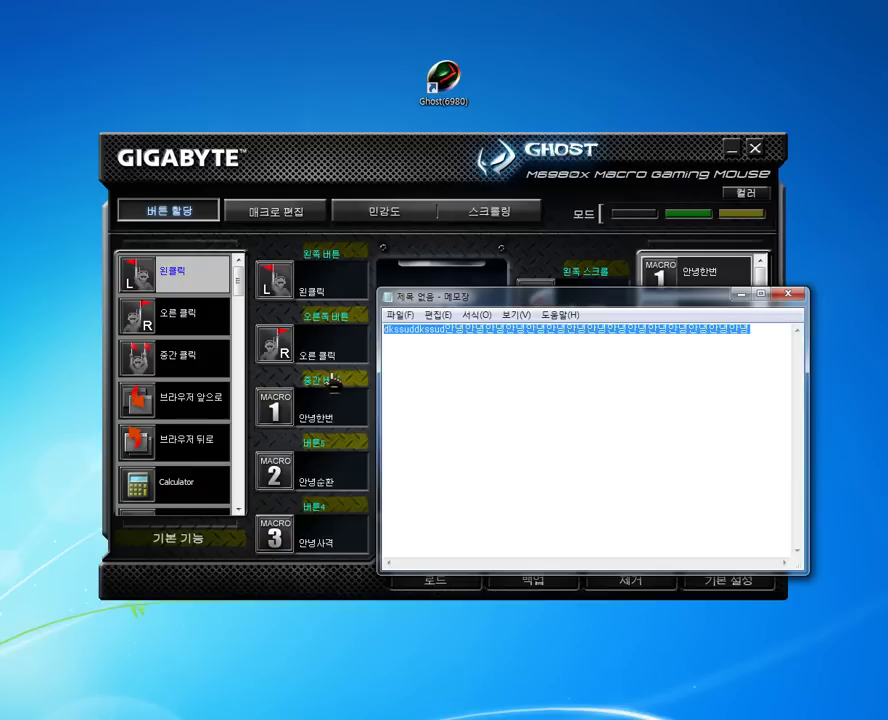
pyautogui.press('BackSpace')
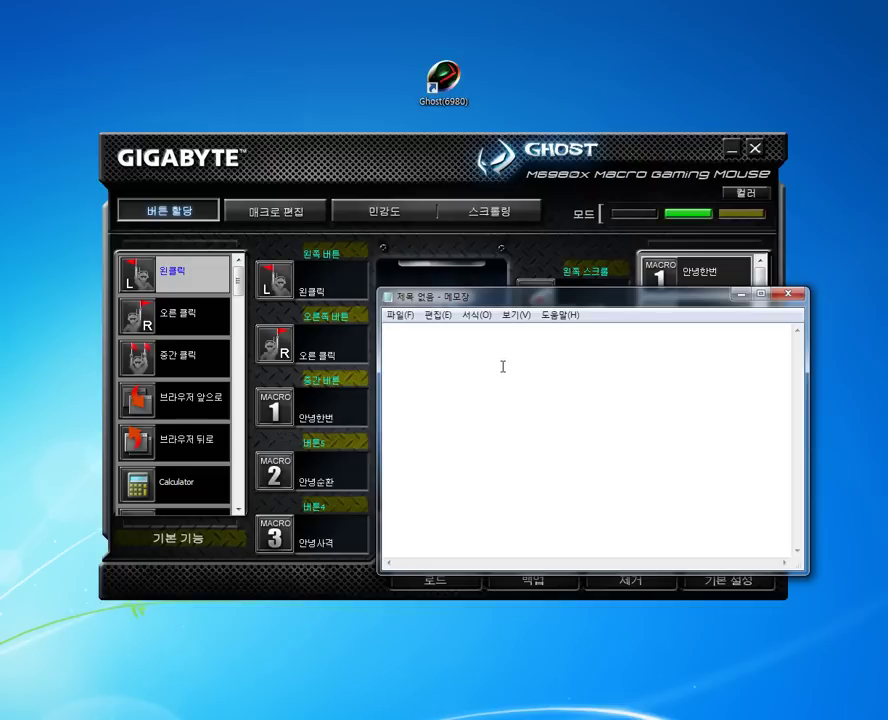
# Step: Run button 5's looping 안녕순환 macro in the blank Notepad document, stop it, and delete all the resulting text
pyautogui.write('안녕안녕안녕안녕안녕안녕안녕안녕안녕안녕안녕안녕안녕안녕안녕안녕안녕안녕안녕안녕안')
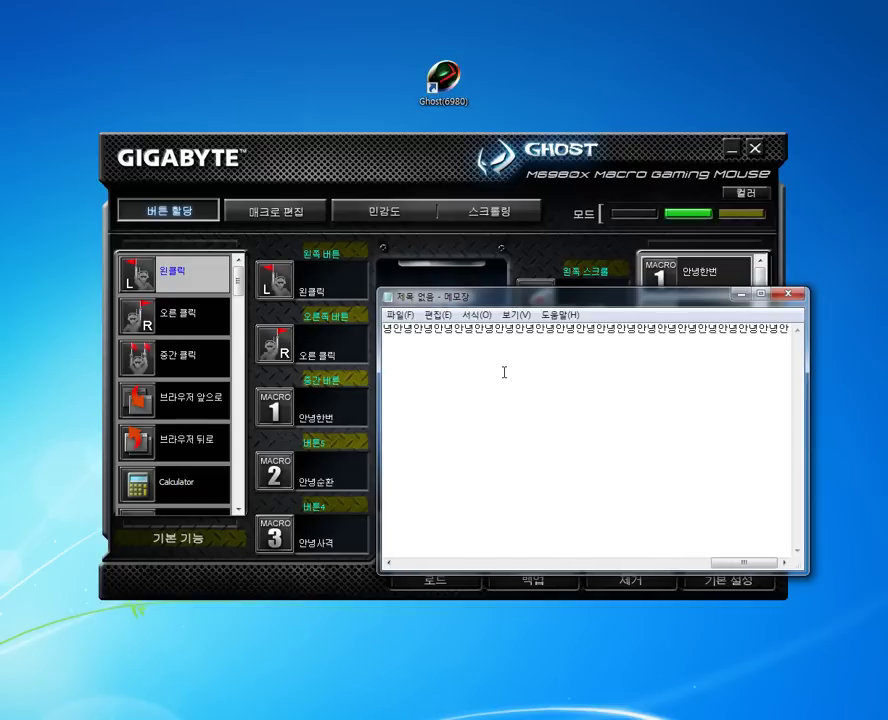
pyautogui.write('녕안녕안녕안녕안녕안녕안녕안녕안녕안녕안녕안녕안녕안녕안녕안녕안녕안녕안녕안녕안녕안녕안녕안녕안녕안녕안녕안녕안녕안녕안녕안녕안녕안녕안녕안녕안녕안녕안녕안녕안녕안녕안녕안녕안녕안녕안녕안녕안녕안녕안녕안녕안녕안녕안녕안녕안녕안녕안녕안녕안녕안녕안녕안녕안녕안녕안녕안녕안녕안녕안녕안녕안녕안녕안녕안녕안녕안녕안녕안녕안녕안녕안녕안녕안녕안녕안녕안녕안녕안녕안녕안녕안녕안녕안녕안녕안녕안녕안녕안녕안녕안녕안녕안녕안녕안녕안녕안녕안녕안녕안녕안녕안녕안녕안녕안녕안녕안녕안녕안녕안녕안녕안녕안녕안녕안녕안녕안녕안녕안녕안녕안녕안녕안녕안녕안녕안')
pyautogui.write('녕')
pyautogui.write('녕안녕안녕안녕안녕안녕안녕안녕안녕안녕안녕안녕안녕안녕안녕안녕안녕안녕안녕안녕안녕안녕안녕안녕안녕안녕안녕안녕안녕안녕안녕안녕안녕안녕안녕안녕안녕안녕안녕안녕안녕안녕안녕안녕안녕안녕안녕안녕안녕안녕안녕안녕안녕안녕안녕안녕안녕안녕안녕안녕안녕안녕안녕안녕안녕안녕안녕안녕안녕안녕안녕안녕안녕안녕안녕안녕안녕안녕안녕안녕안녕안녕안녕안녕안녕안녕안녕안녕안녕안녕안녕안녕안녕안녕안녕안녕안녕안녕안녕안녕안녀')
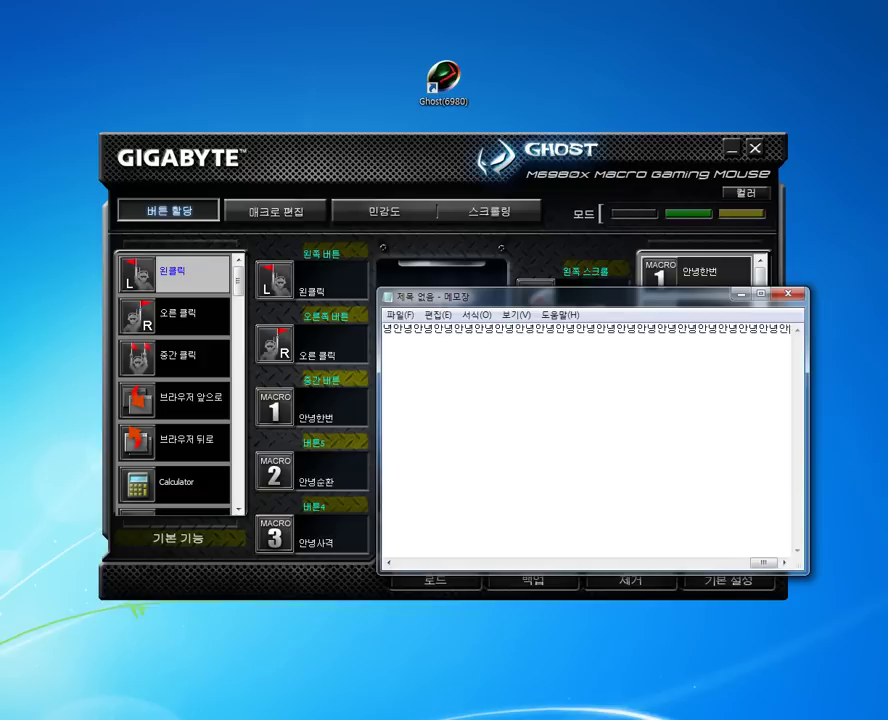
pyautogui.hotkey('ctrl', 'a')
pyautogui.press('BackSpace')
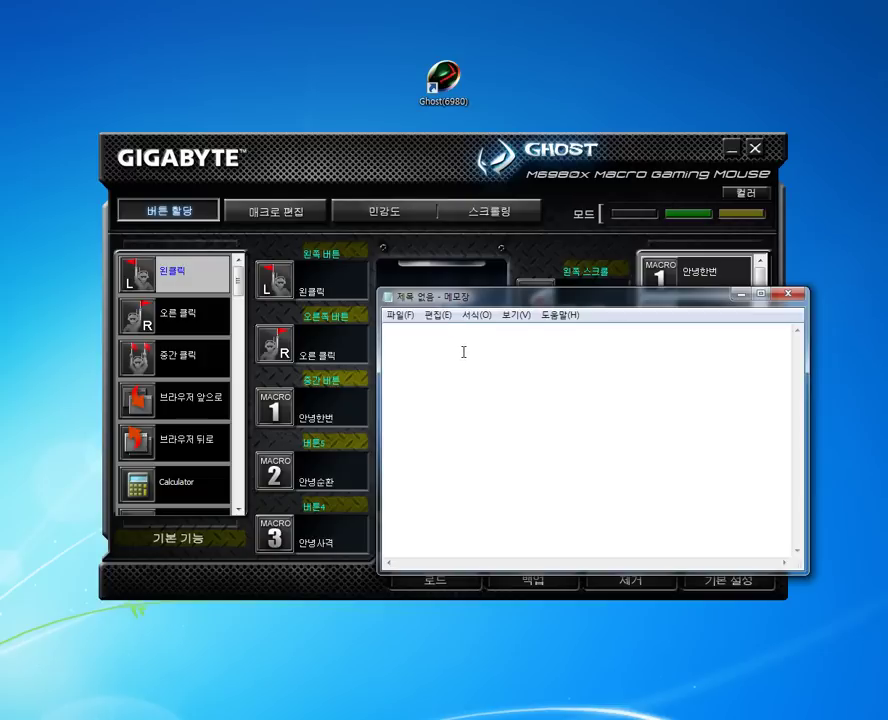
# Step: Test button 4's firing-mode 안녕사격 macro in the blank Notepad document
pyautogui.write('안녕안녕안녕안녕안녕안녕안녕안녕안녕안녕안녕안녕안녕안녕안녕안녕안녕안녕안녕안녕안')
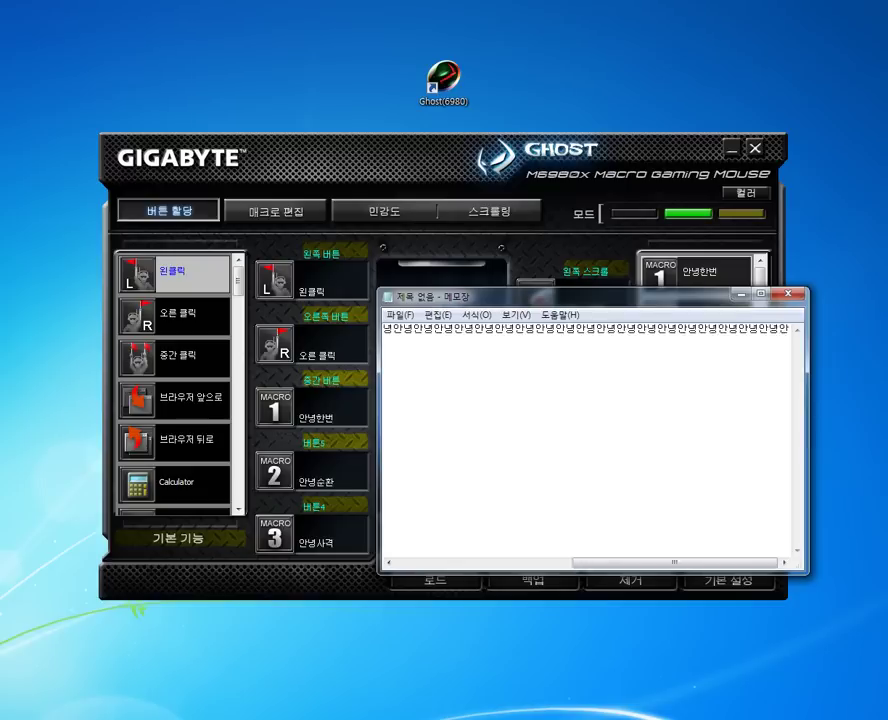
pyautogui.write('녕안녕안녕안녕안녕안녕안녕안녕안녕안녕안녕안녕안녕안녕안녕안녕안녕안녕안녕안녕안녕안녕안녕안녕안녕안녕안녕안녕안녕안녕안녕안녕안녕안녕안녕안녕안녕안녕안녕안녕안녕안녕안녕안녕안녕안녕안녕안녕안녕안녕안녕안녕안녕안녕안녕안녕안녕안녕안녕안녕안녕안녕안녕안녕안녕안녕안녕안녕안녕안녕안녕안녕안녕안녕안녕안녕안녕안녕안녕안녕안녕안녕안녕안녕안녕안녕안녕안녕안녕안녕안녕안녕안녕안녕안녕안녕안녕안녕안녕안녕안녕안녕안녕안녕안녕안녕안녕안녕안녕안녕')
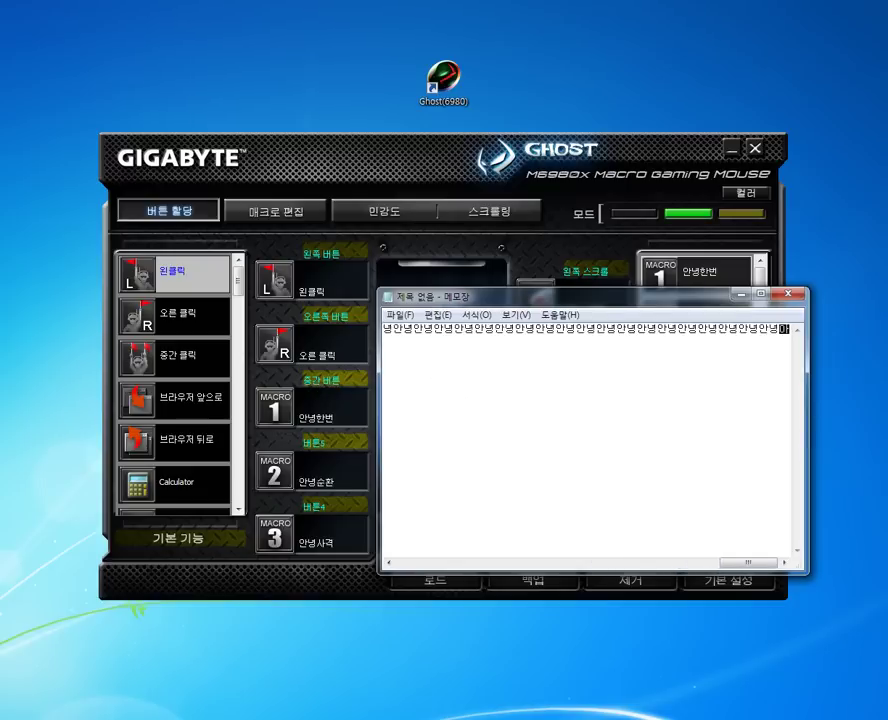
pyautogui.write('안녕안녕안녕안녕안녕안녕안녕안녕안녕안녕안녕안녕안녕안녕안녕안녕안녕안녕안녕안녕안녕안녕안녕안녕안녕안녕안녕안녕안녕안녕안녕안녕안녕안녕안녕안녕안녕안녕안녕안녕')
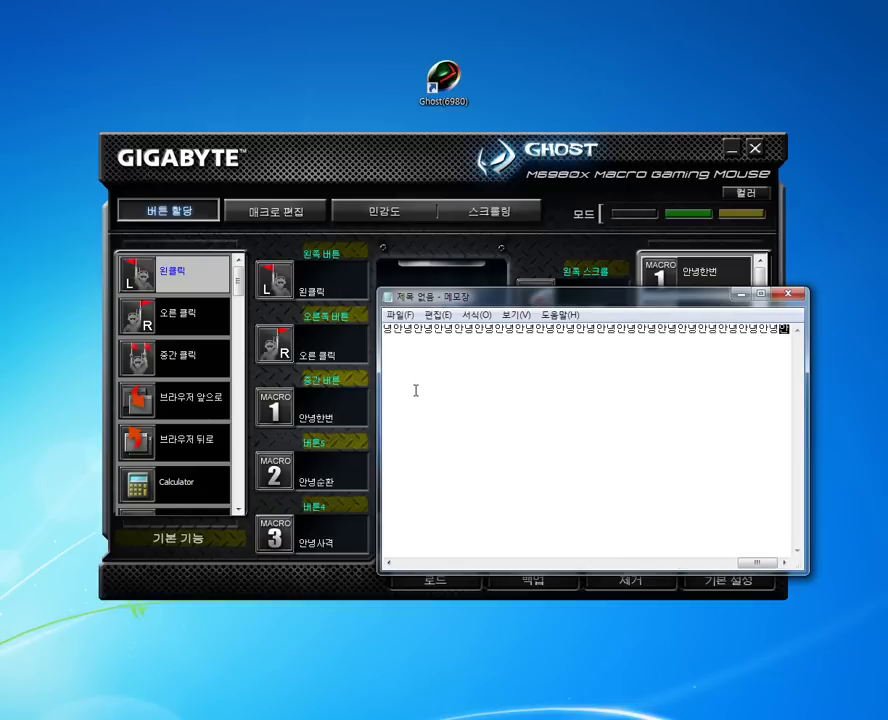
# Step: Run button 4's firing-mode 안녕사격 macro in Notepad until the line fills, and close the document without saving
pyautogui.write('녕안녕안녕안녕안녕안녕안녕안녕안녕안녕안녕안녕안녕안녕안녕안녕안녕안녕안녕안녕안녕안녕안녕안녕안녕안녕안녕안녕안녕안녕안녕안녕안녕안녕안녕안녕안녕안녕안녕안녕안녕안녕안녕안녕안녕안녕안녕안녕안녕안녕안녕안녕안녕안녕안녕안')
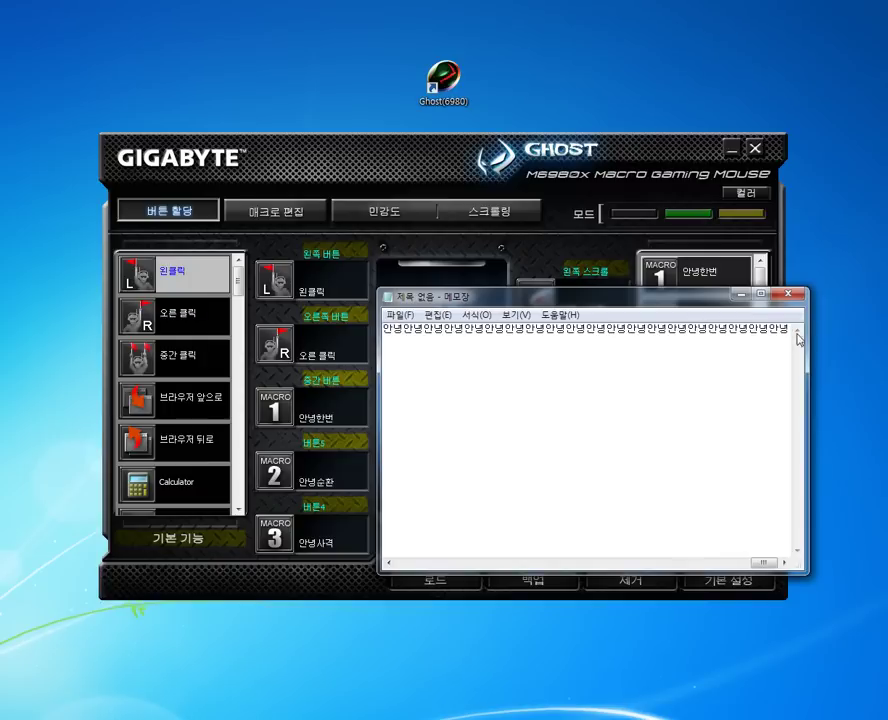
pyautogui.moveTo(688, 297); pyautogui.dragTo(566, 297)
pyautogui.click(665, 292)
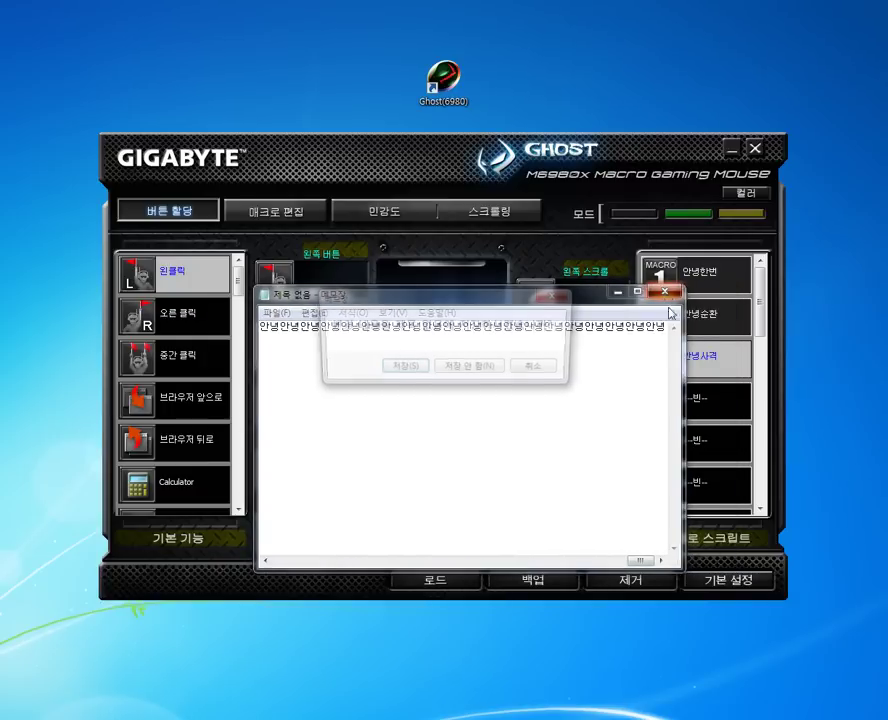
pyautogui.click(472, 370)
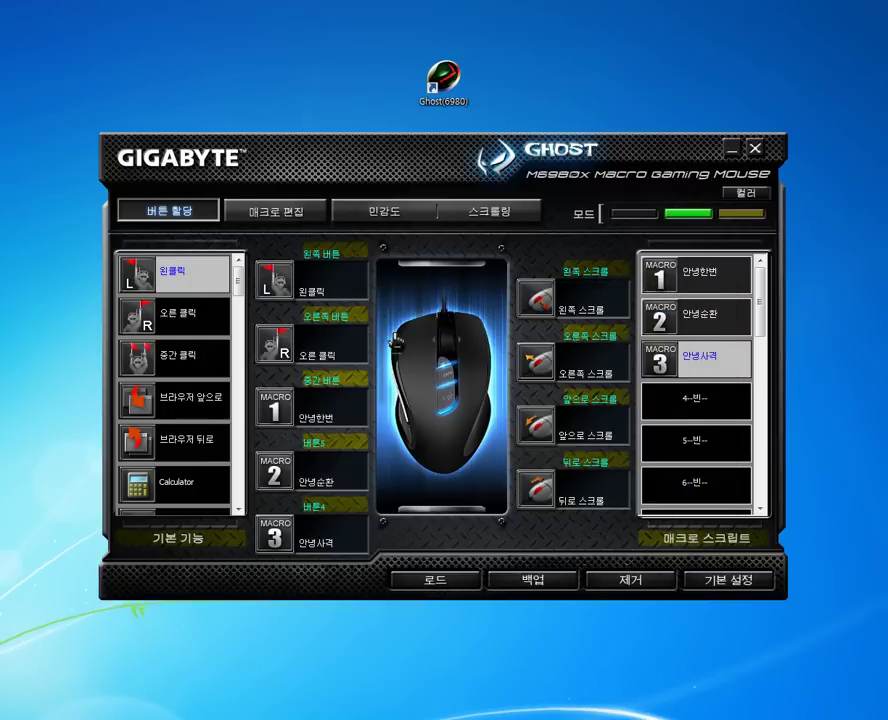
# Step: Go to macro editing, look through the onboard script slots down to slot 20, and enable 기록 멈춤을 위해 정지 키 누르기
pyautogui.click(290, 213)
pyautogui.click(684, 458)
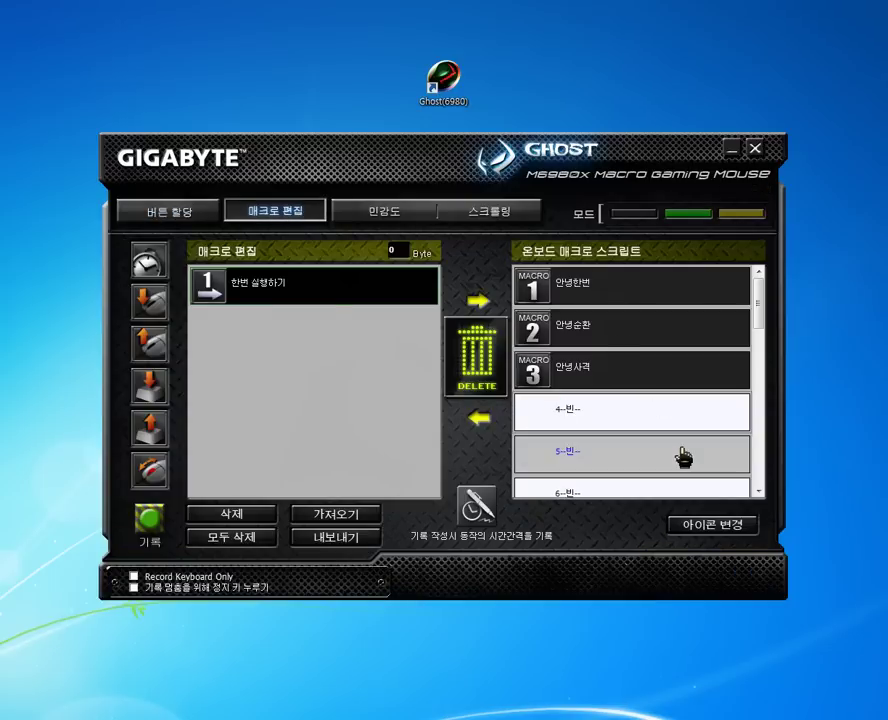
pyautogui.scroll(-5, 680, 455)
pyautogui.click(674, 464)
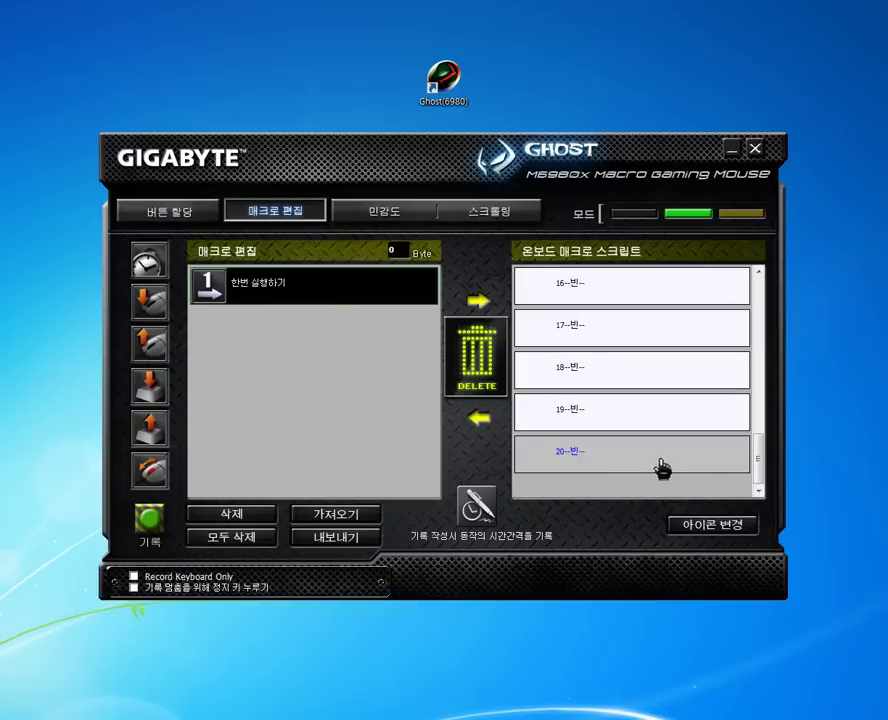
pyautogui.moveTo(760, 460); pyautogui.dragTo(771, 295)
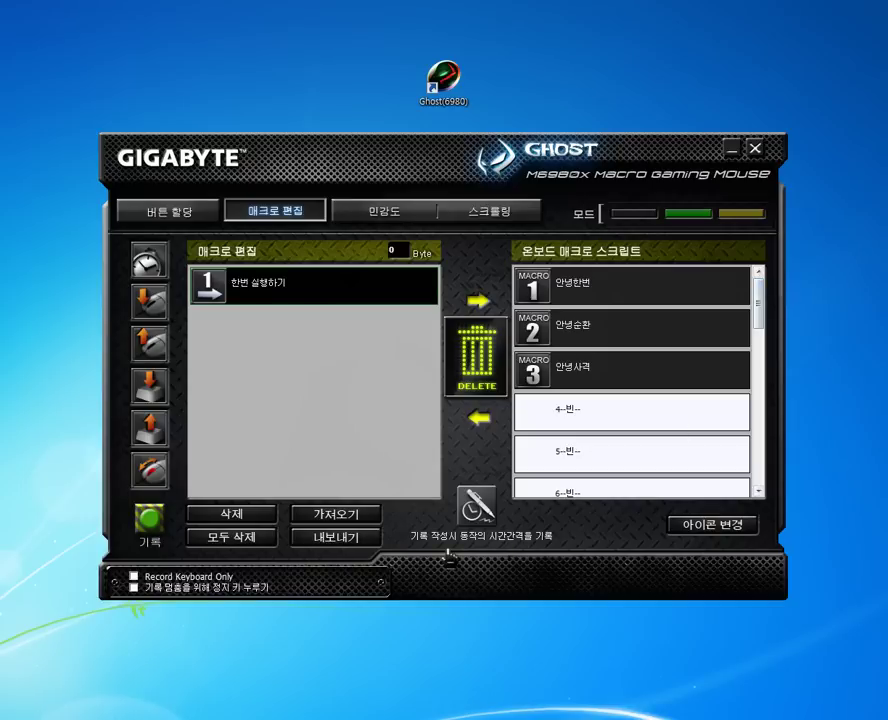
pyautogui.click(133, 588)
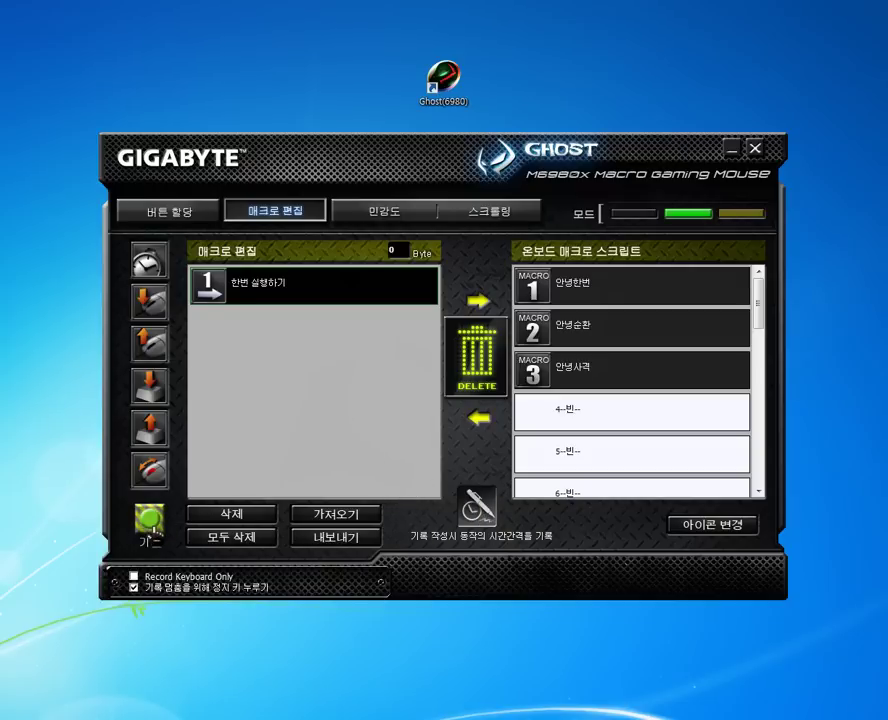
# Step: Start recording a run-once macro and enter the keystrokes d, k, s, s, u, d slowly with long pauses between them
pyautogui.click(148, 520)
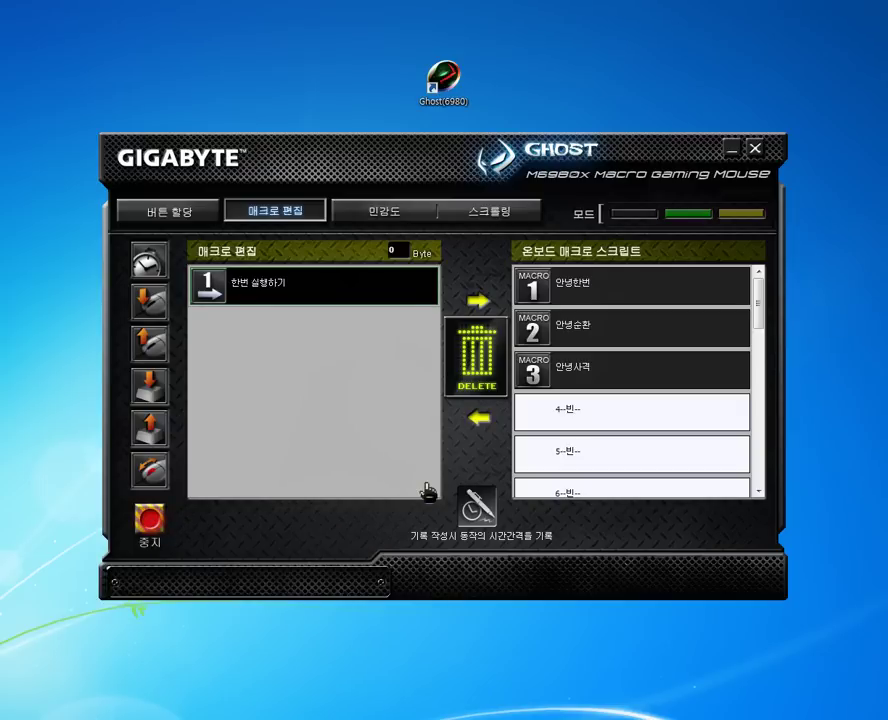
pyautogui.press('d')
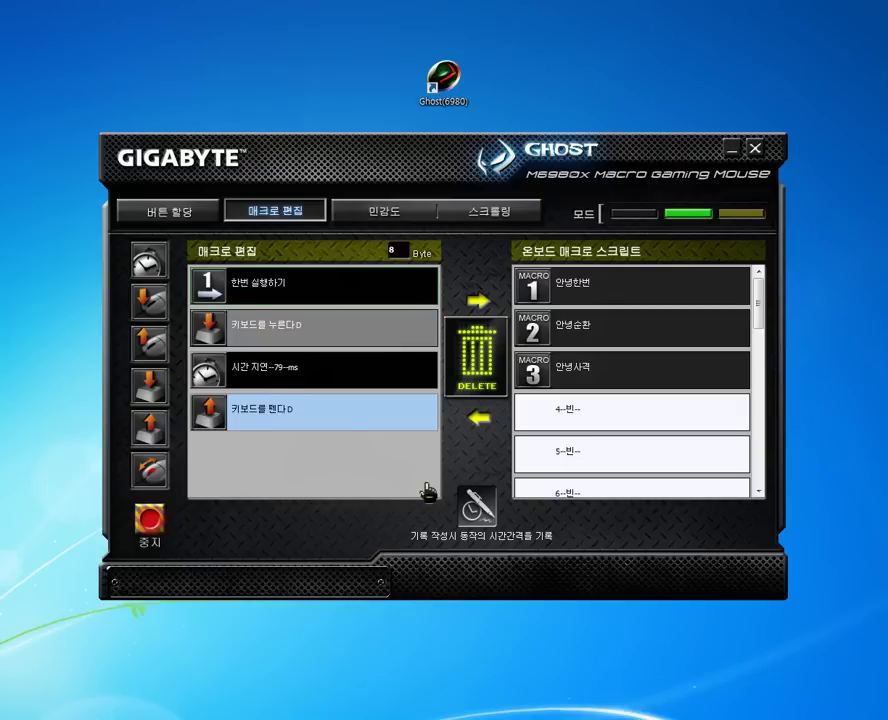
pyautogui.press('k')
pyautogui.press('s')
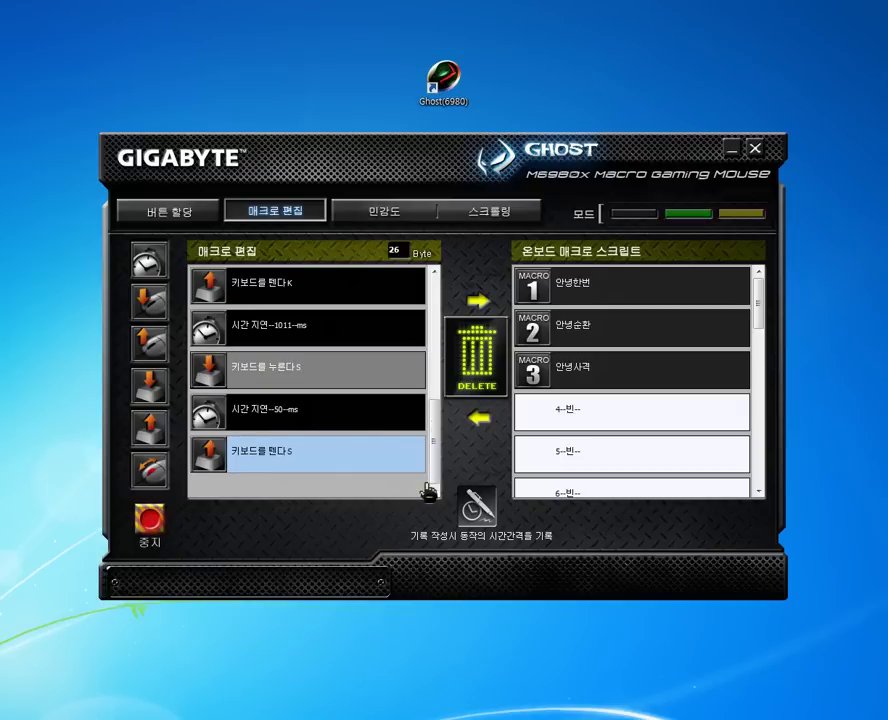
pyautogui.press('s')
pyautogui.press('u')
pyautogui.press('d')
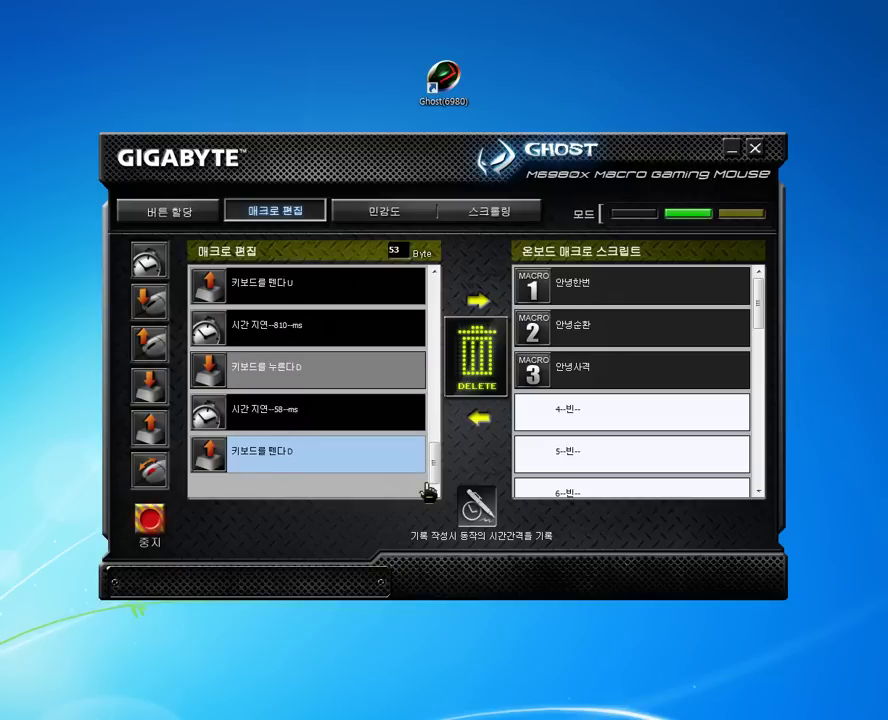
# Step: Add the keystrokes d, k, s, s, u, d again in quick succession to the same macro and stop the recording
pyautogui.press('d')
pyautogui.press('k')
pyautogui.press('s')
pyautogui.press('s')
pyautogui.press('u')
pyautogui.press('d')
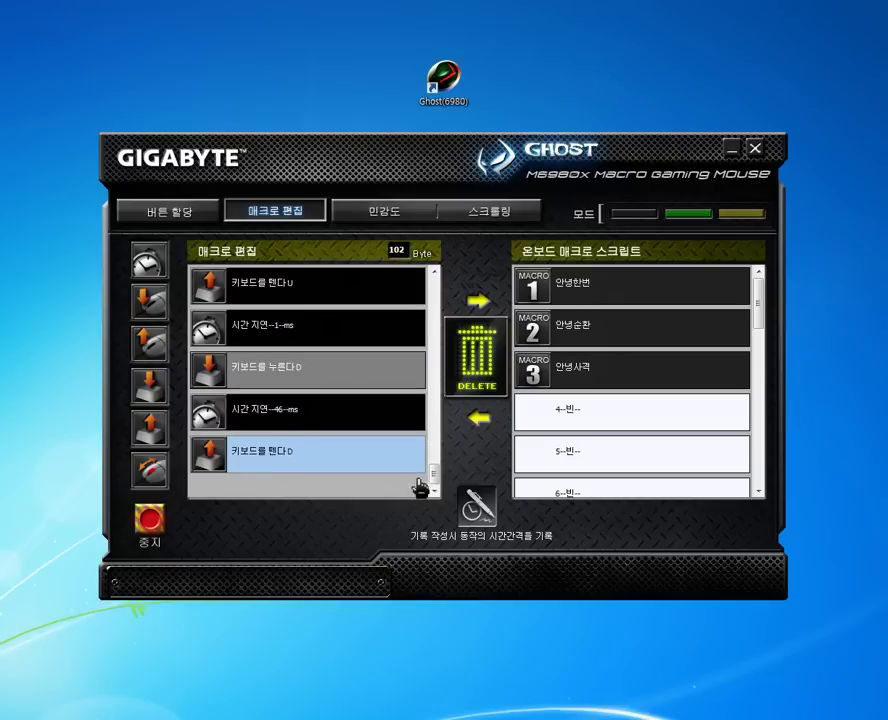
pyautogui.click(150, 518)
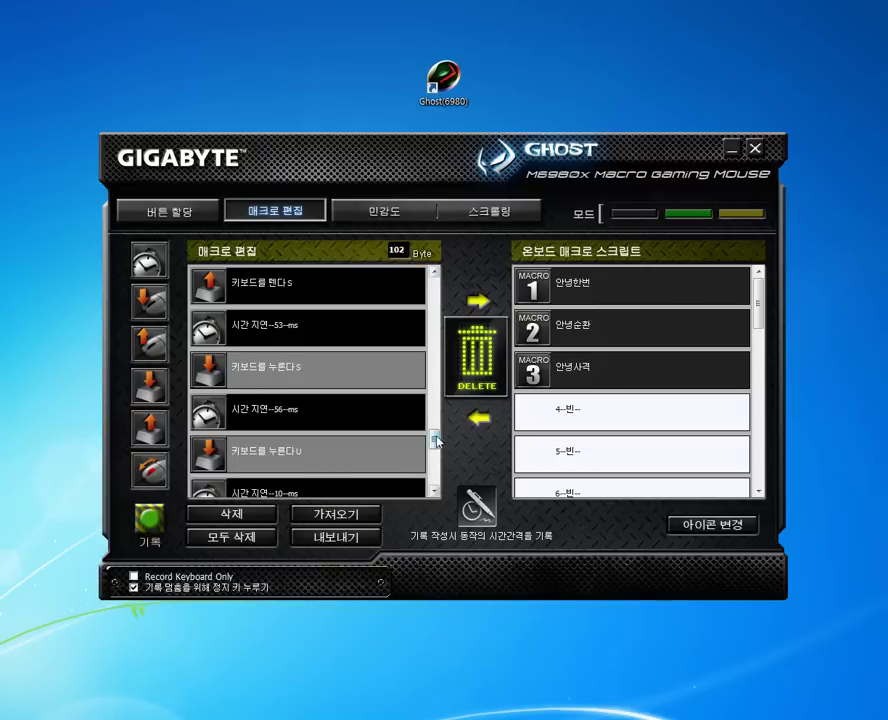
# Step: Store the recorded macro in onboard slot 4 and assign it to mouse button 5
pyautogui.moveTo(435, 440); pyautogui.dragTo(444, 287)
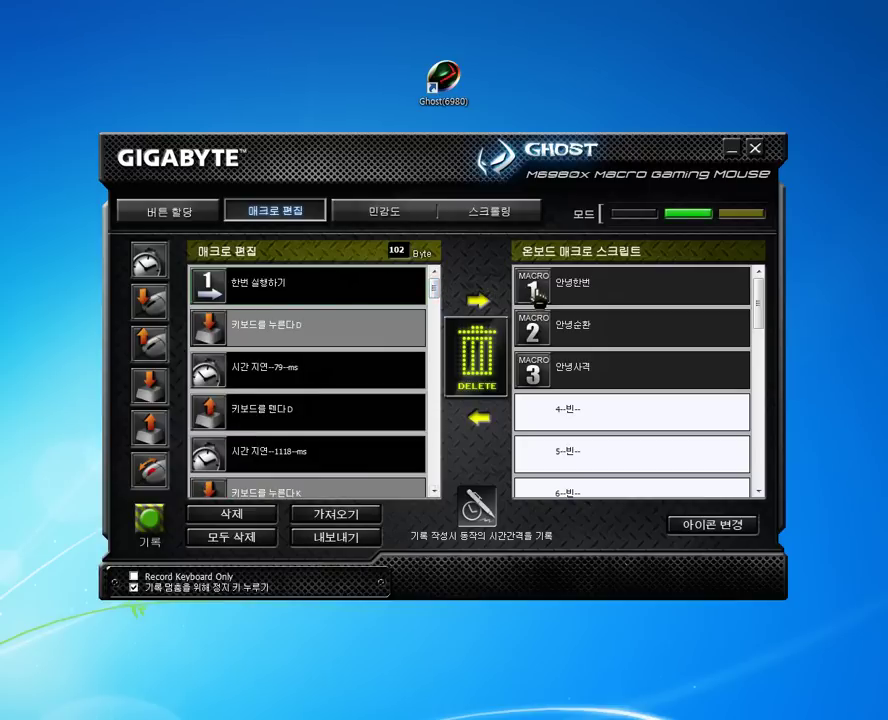
pyautogui.moveTo(289, 337); pyautogui.dragTo(561, 418)
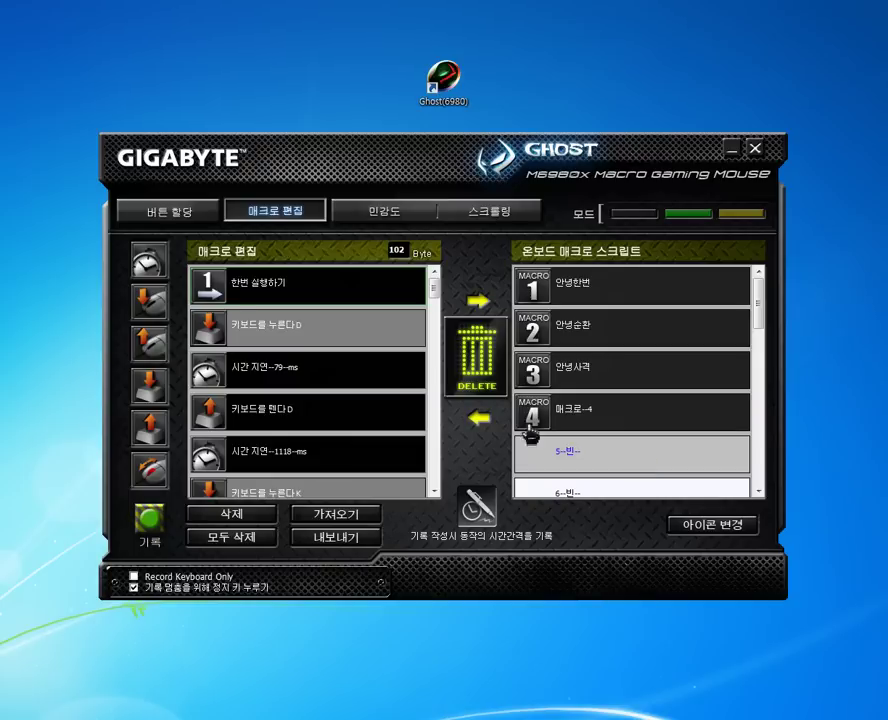
pyautogui.click(155, 210)
pyautogui.moveTo(672, 408); pyautogui.dragTo(330, 474)
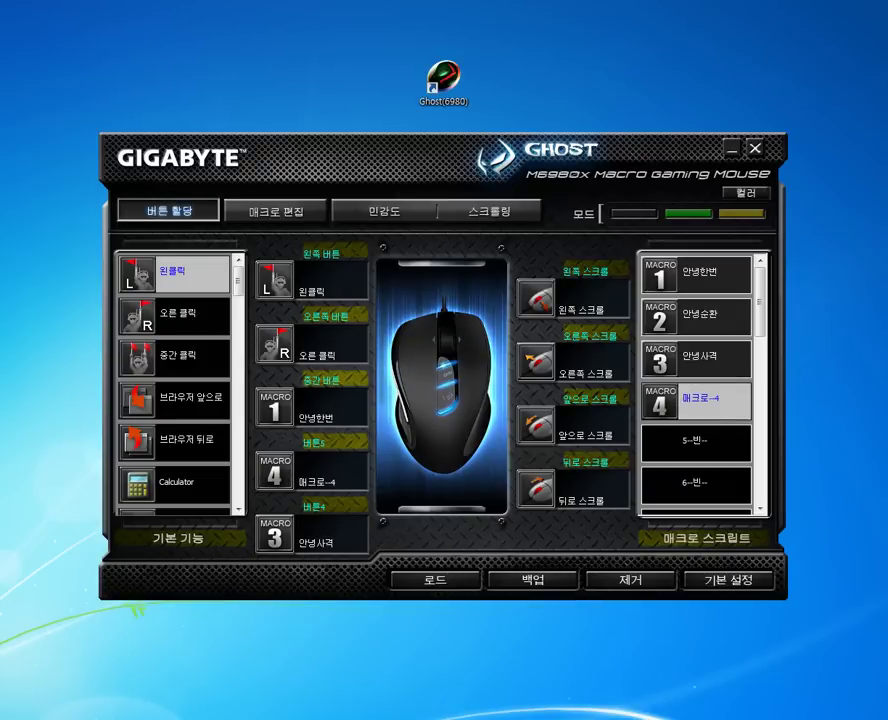
# Step: Switch to a new Notepad document, test button 5's recorded macro in English and Korean input, and close without saving
pyautogui.press('super')
pyautogui.write('메모장')
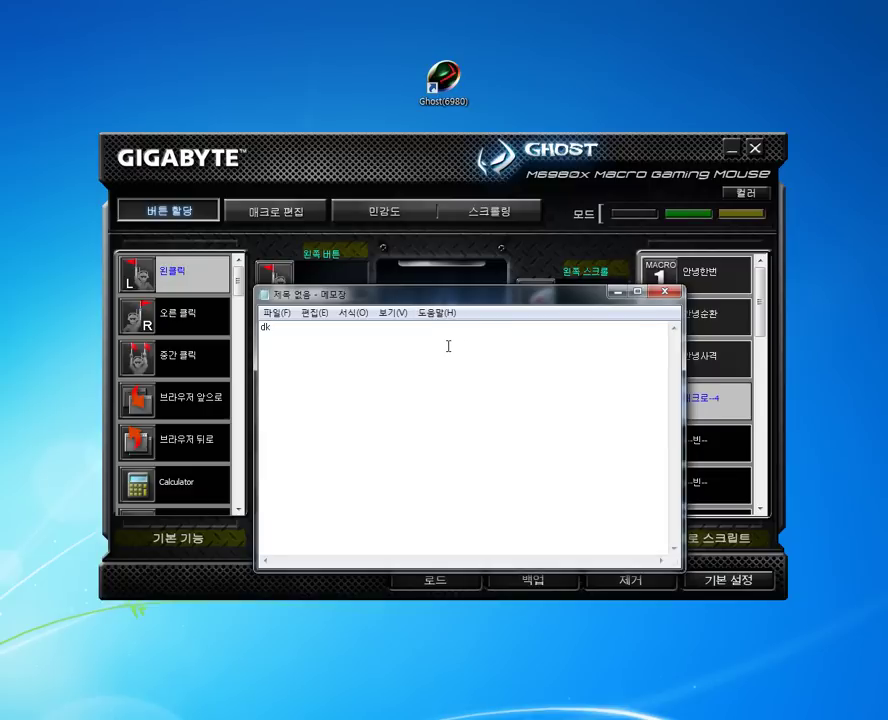
pyautogui.hotkey('ctrl', 'a')
pyautogui.hotkey('alt', 'F4')
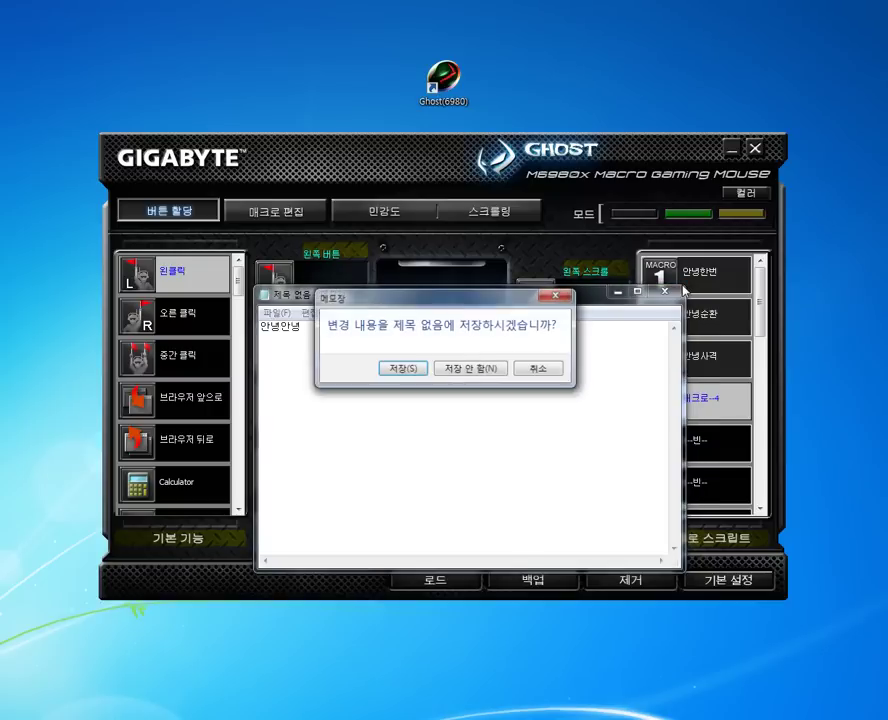
pyautogui.click(466, 376)
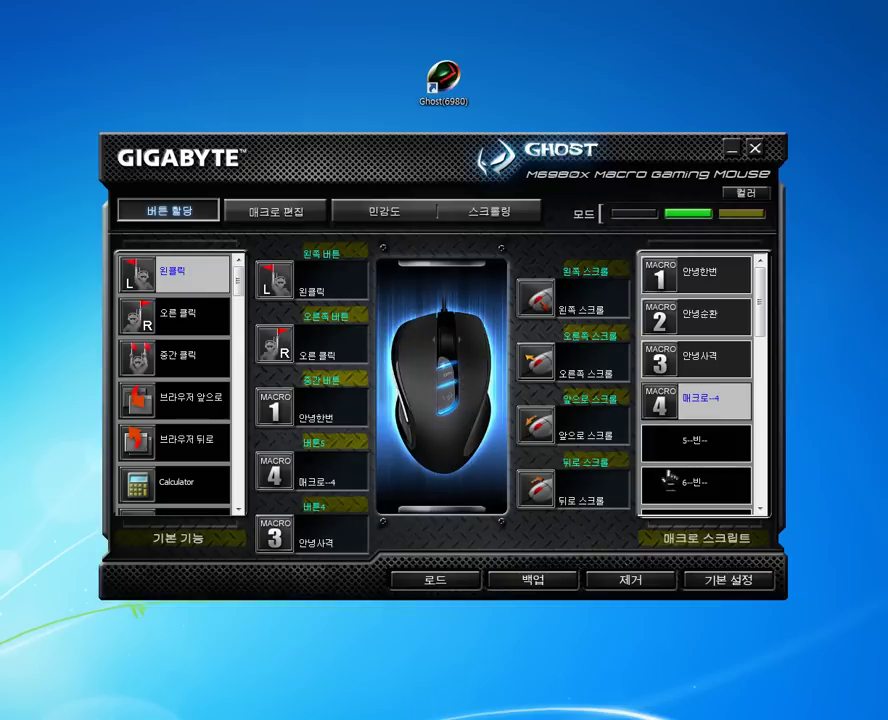
# Step: Delete the onboard macros in slots 4, 3, 2 and 1
pyautogui.click(250, 213)
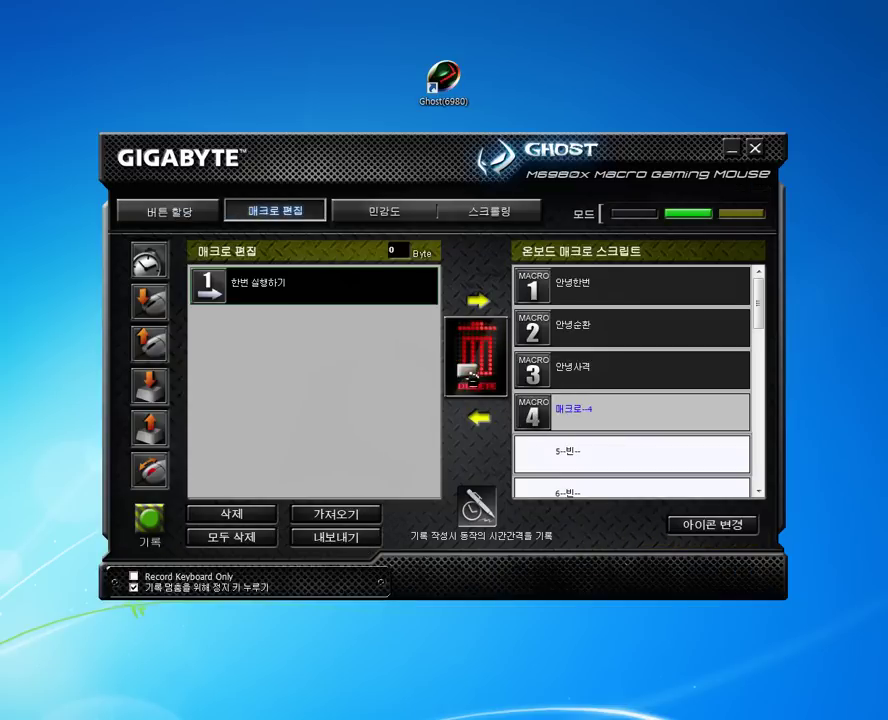
pyautogui.moveTo(470, 375); pyautogui.dragTo(472, 372)
pyautogui.moveTo(531, 366); pyautogui.dragTo(474, 360)
pyautogui.moveTo(527, 332); pyautogui.dragTo(480, 358)
pyautogui.moveTo(531, 292); pyautogui.dragTo(471, 362)
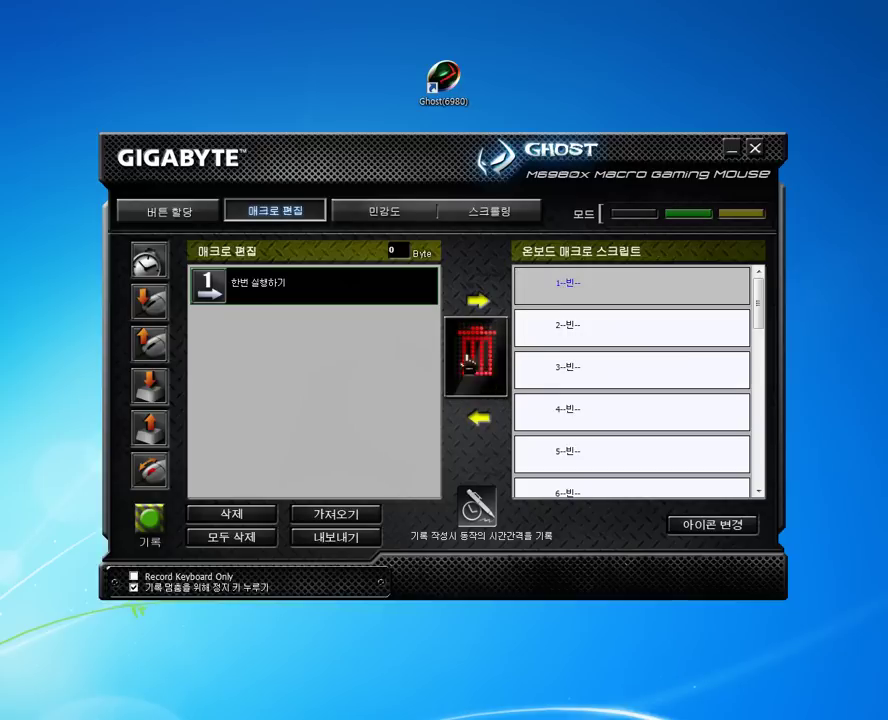
# Step: Check the emptied macro slots and the button assignments, and close the mouse software
pyautogui.click(570, 330)
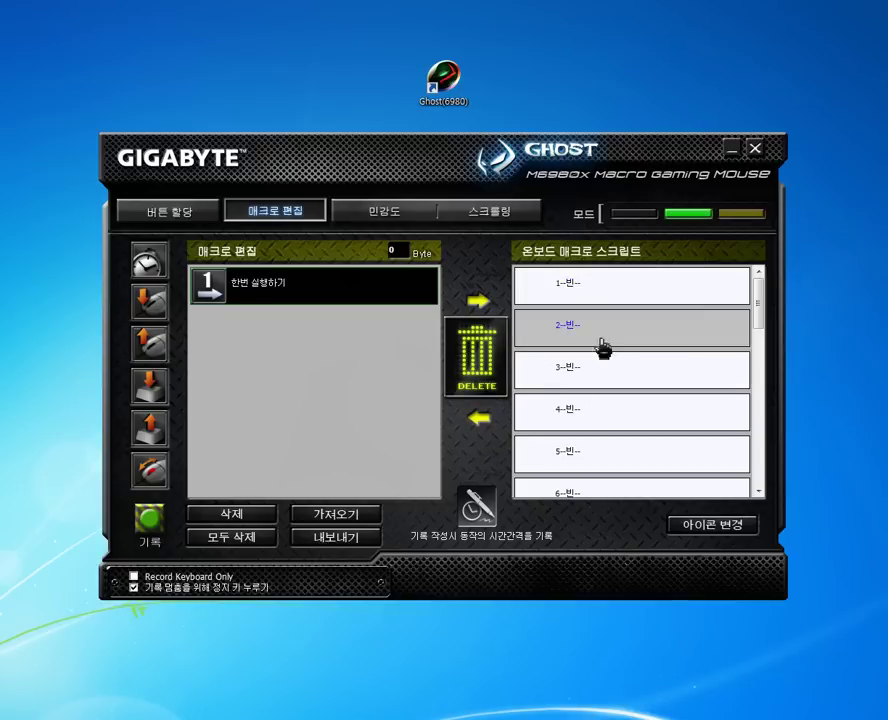
pyautogui.click(595, 297)
pyautogui.click(190, 211)
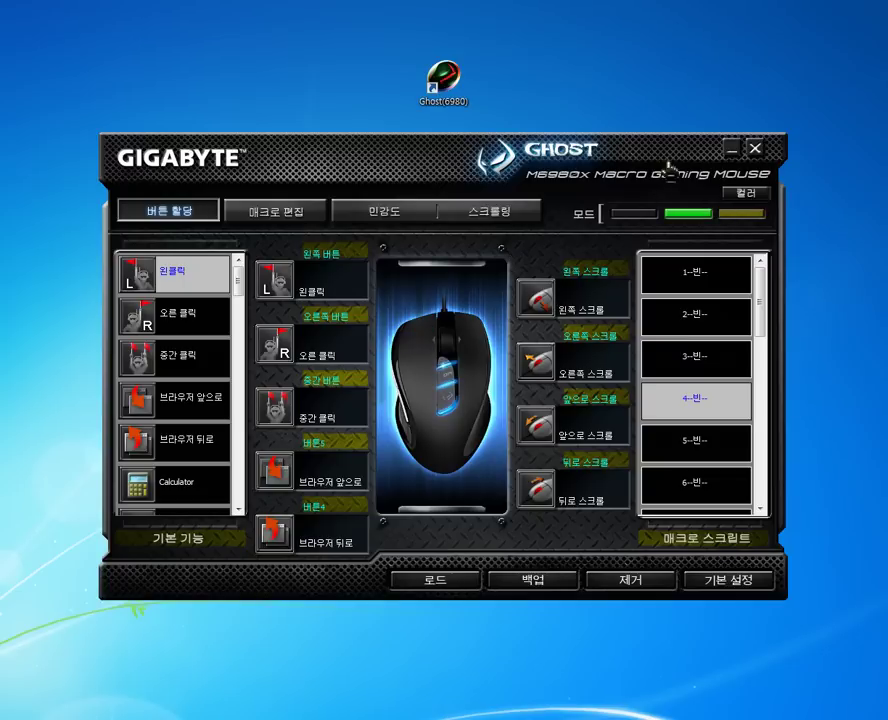
pyautogui.click(754, 148)
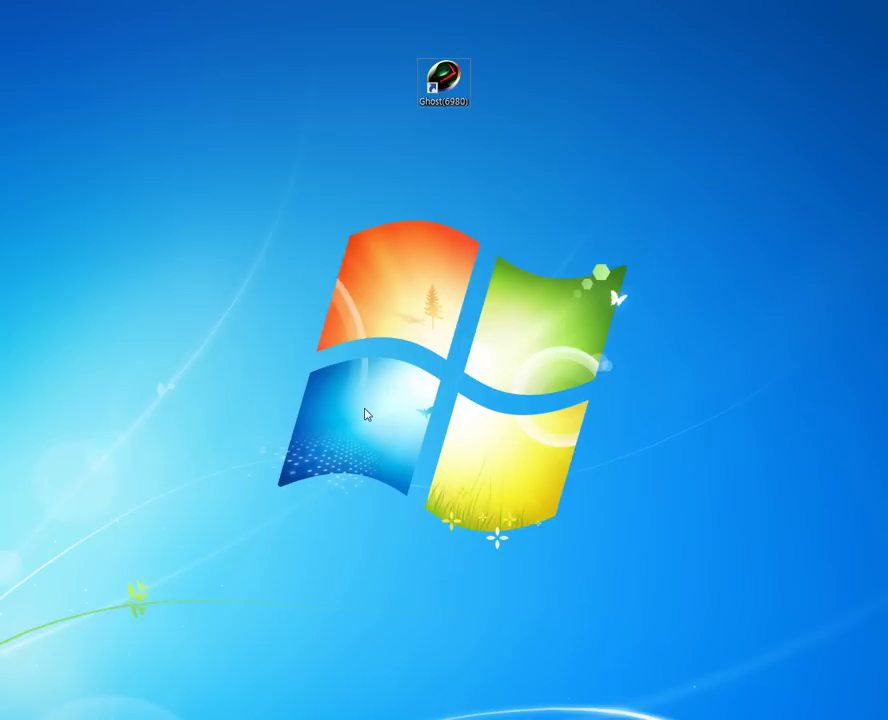